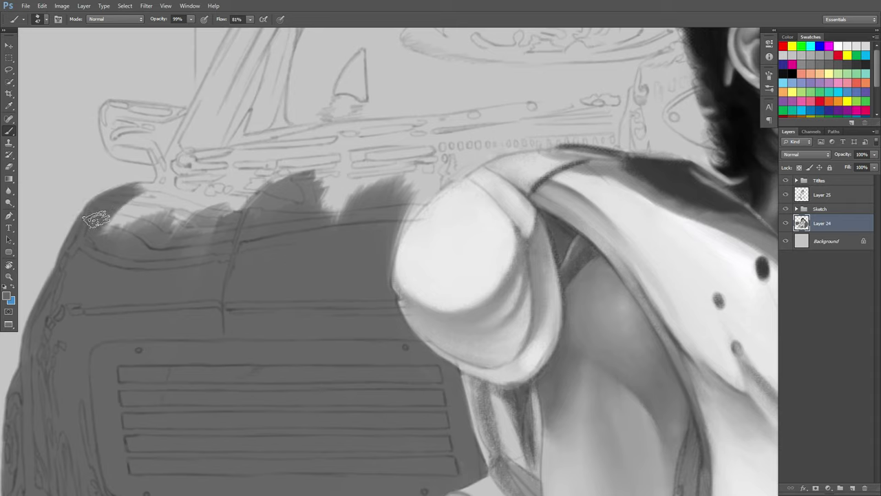
Paint the upper contour of the car's left fender in dark gray on Layer 24.
key("e")
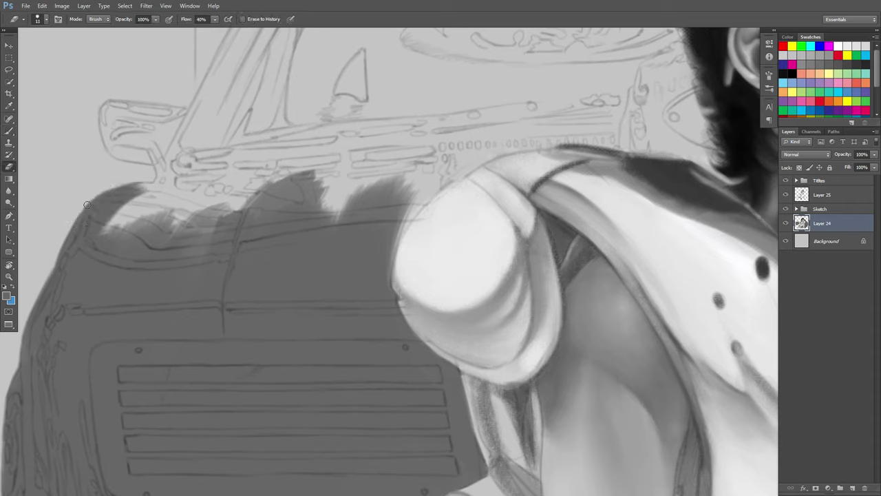
key("b")
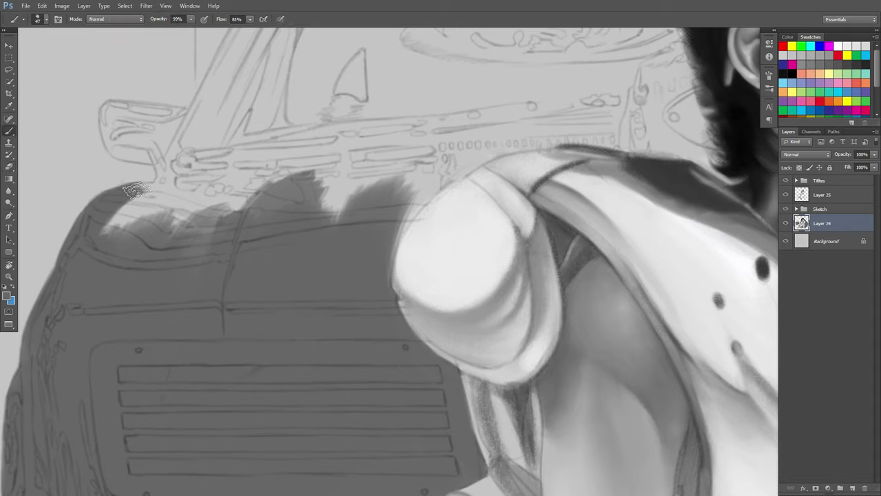
mouse_move(127, 190)
left_mouse_down()
mouse_move(143, 204)
mouse_move(133, 193)
mouse_move(120, 228)
mouse_move(167, 200)
mouse_move(155, 192)
mouse_move(129, 198)
mouse_move(167, 194)
left_mouse_up()
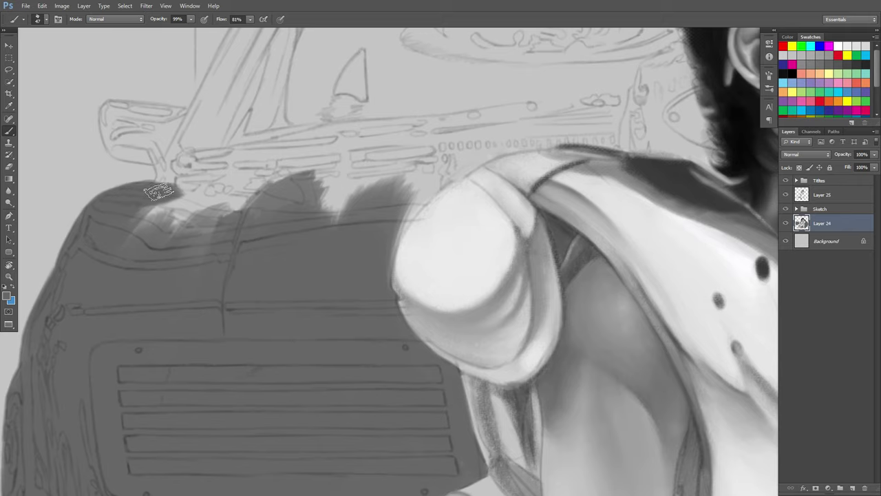
key("e")
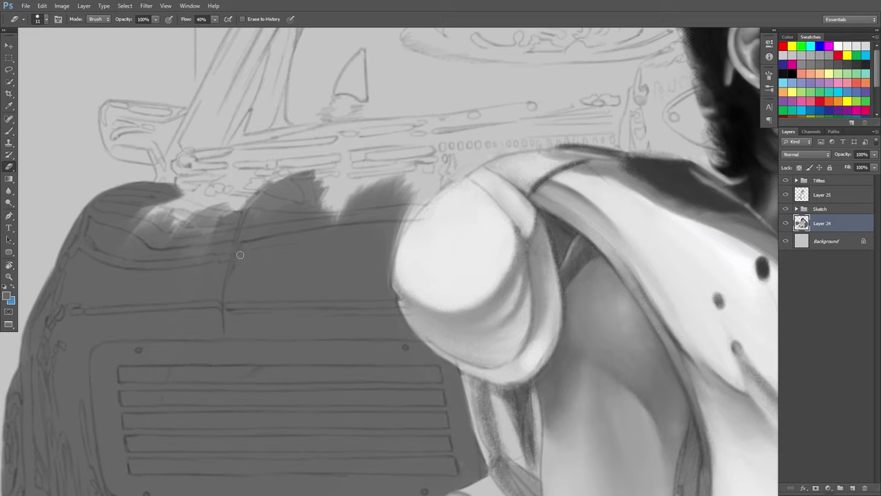
key("b")
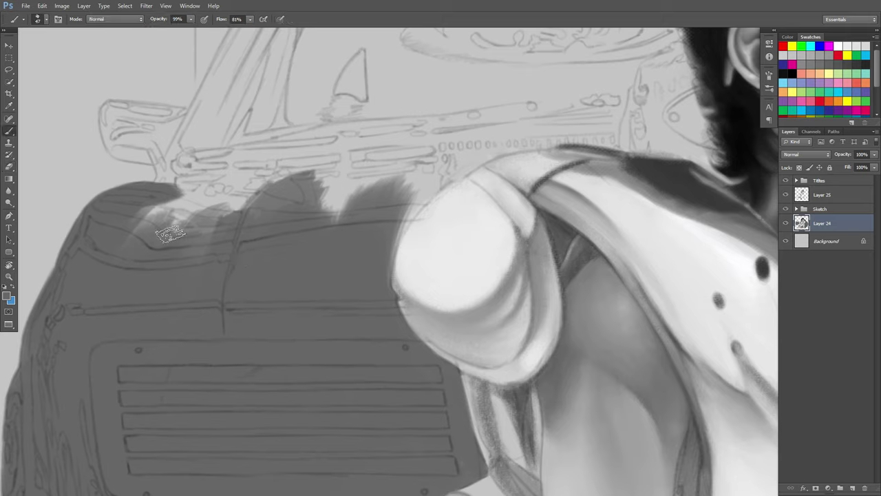
Fill the light gaps above the hood with dark gray and extend the tone over the base of the windshield.
mouse_move(155, 198)
left_mouse_down()
mouse_move(192, 201)
mouse_move(180, 194)
left_mouse_up()
key("ctrl+z")
mouse_move(139, 233)
left_mouse_down()
mouse_move(195, 160)
mouse_move(172, 252)
mouse_move(132, 278)
mouse_move(216, 214)
mouse_move(311, 165)
mouse_move(183, 236)
mouse_move(285, 202)
mouse_move(413, 137)
mouse_move(427, 145)
mouse_move(350, 217)
left_mouse_up()
mouse_move(281, 187)
left_mouse_down()
mouse_move(354, 133)
mouse_move(360, 144)
mouse_move(444, 124)
left_mouse_up()
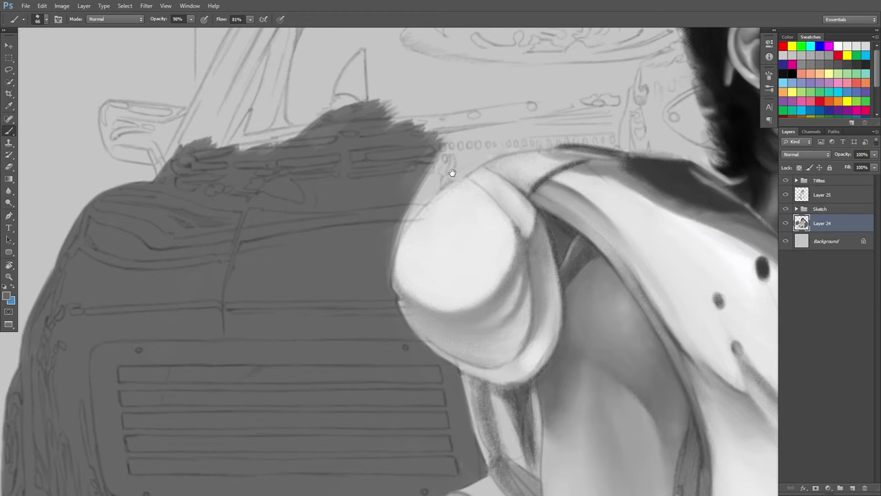
Paint dark gray along the upper outline of the white sleeve and over the adjoining car trim.
left_click_drag(438, 182, 444, 186)
left_click_drag(416, 214, 403, 216)
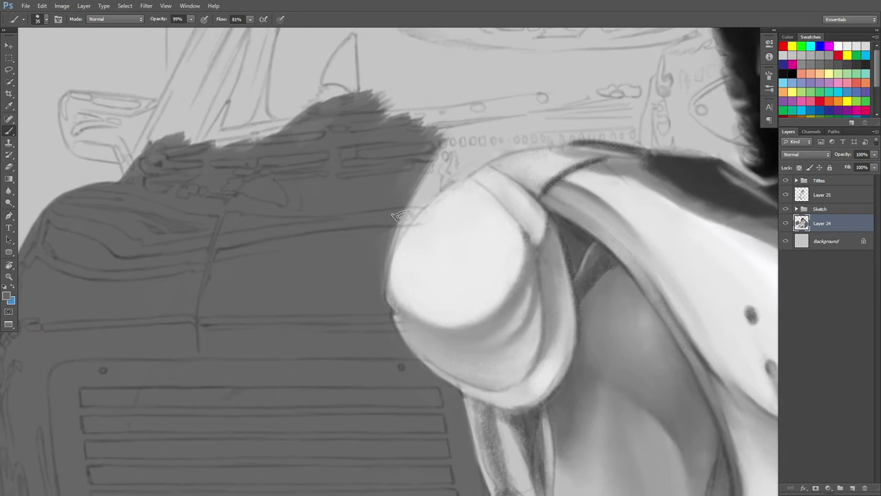
mouse_move(382, 247)
left_mouse_down()
mouse_move(374, 303)
mouse_move(389, 231)
mouse_move(464, 162)
mouse_move(389, 238)
mouse_move(490, 148)
left_mouse_up()
left_click_drag(406, 224, 494, 150)
left_click_drag(406, 217, 498, 150)
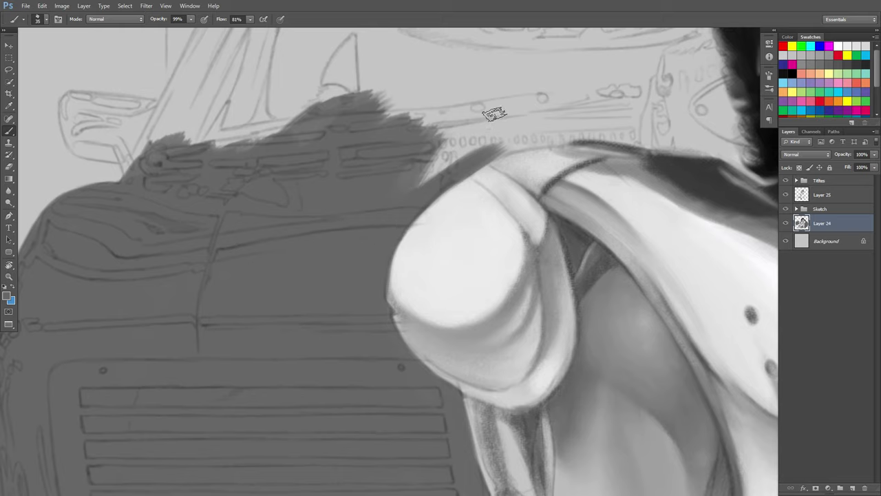
mouse_move(432, 167)
left_mouse_down()
mouse_move(439, 172)
mouse_move(463, 131)
mouse_move(500, 125)
mouse_move(496, 118)
left_mouse_up()
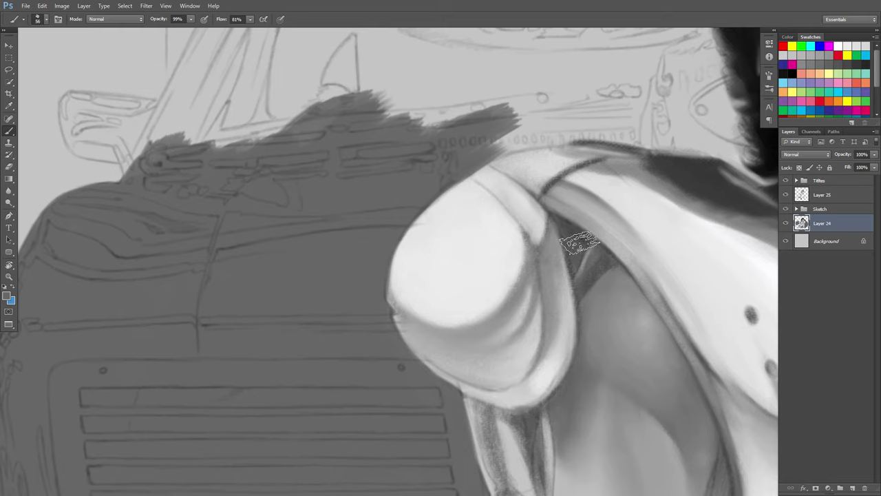
Rotate the canvas and fill the car body between the figure's shoulder and hair with dark gray.
left_click_drag(559, 268, 532, 306)
key("r")
mouse_move(538, 193)
left_mouse_down()
mouse_move(552, 307)
mouse_move(511, 348)
mouse_move(491, 348)
left_mouse_up()
key("b")
mouse_move(458, 264)
left_mouse_down()
mouse_move(477, 342)
mouse_move(467, 300)
mouse_move(477, 333)
mouse_move(473, 410)
mouse_move(481, 370)
mouse_move(476, 426)
mouse_move(484, 430)
mouse_move(506, 193)
mouse_move(507, 425)
mouse_move(510, 188)
mouse_move(512, 382)
mouse_move(510, 241)
mouse_move(530, 377)
mouse_move(526, 153)
mouse_move(555, 426)
mouse_move(527, 167)
mouse_move(588, 462)
mouse_move(543, 367)
mouse_move(539, 375)
mouse_move(548, 363)
mouse_move(528, 385)
mouse_move(559, 231)
mouse_move(524, 285)
mouse_move(527, 262)
mouse_move(524, 284)
mouse_move(546, 295)
mouse_move(534, 356)
mouse_move(563, 298)
mouse_move(587, 293)
mouse_move(609, 303)
mouse_move(639, 250)
left_mouse_up()
left_click(599, 215, "alt")
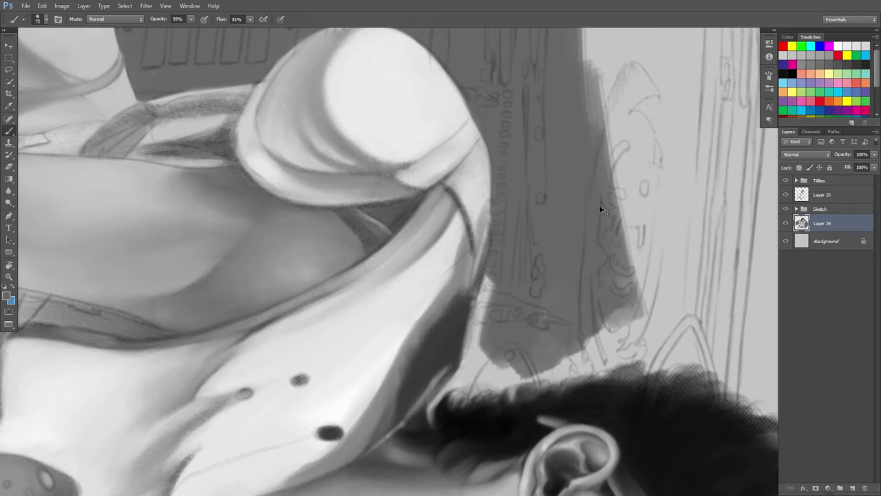
left_click_drag(549, 358, 557, 291)
mouse_move(492, 288)
left_mouse_down()
mouse_move(481, 303)
mouse_move(472, 362)
mouse_move(488, 359)
mouse_move(502, 304)
mouse_move(487, 365)
mouse_move(477, 367)
mouse_move(478, 344)
left_mouse_up()
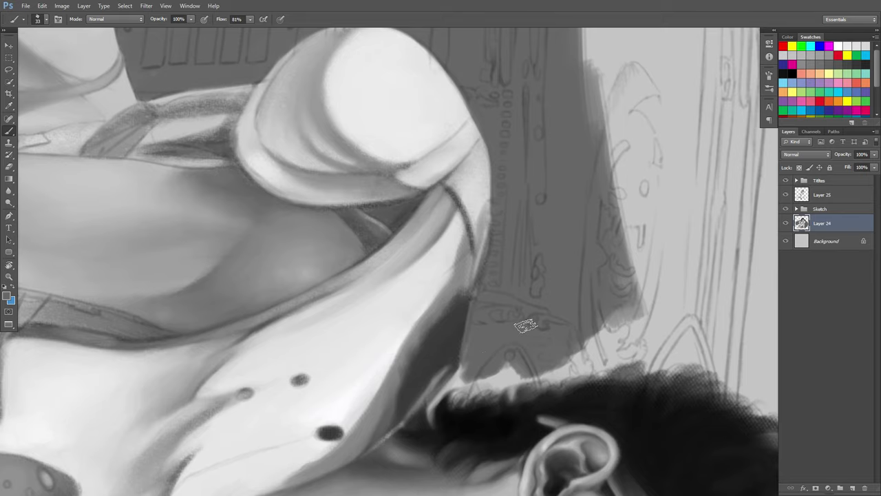
Reset the canvas rotation and fill the light gap along the back of the hair with dark gray.
key("Escape")
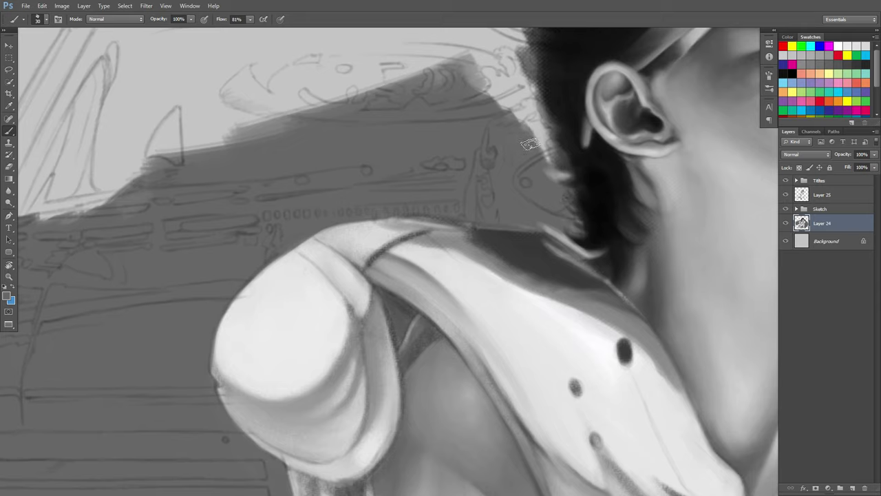
mouse_move(528, 143)
left_mouse_down()
mouse_move(540, 134)
mouse_move(550, 153)
left_mouse_up()
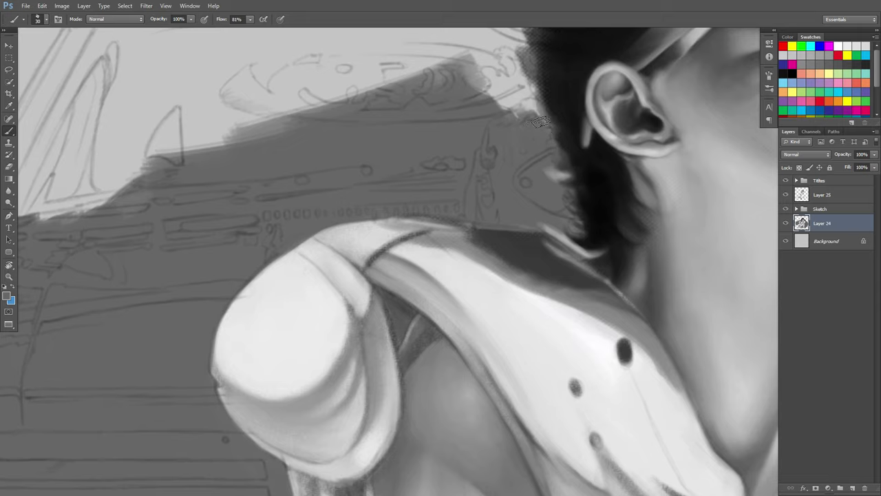
mouse_move(544, 126)
left_mouse_down()
mouse_move(512, 103)
mouse_move(523, 90)
mouse_move(494, 94)
left_mouse_up()
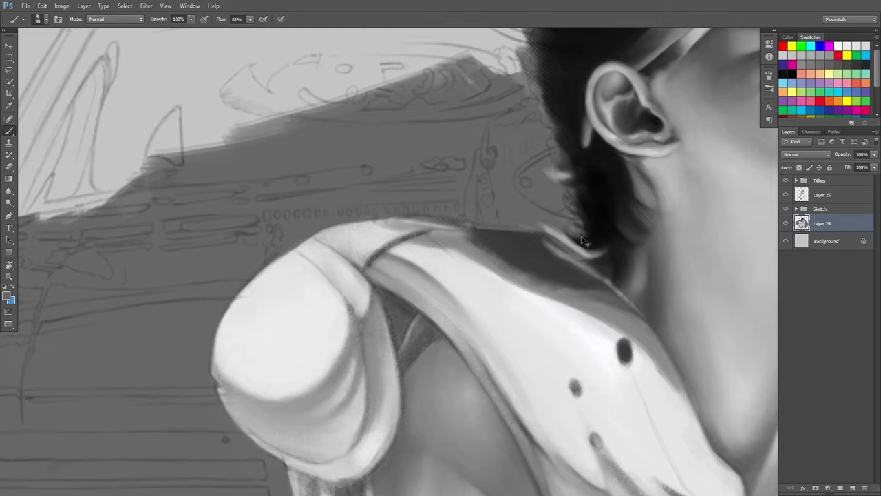
Paint the support arm of the car's side mirror in dark gray, joining it to the body.
key("space")
left_click_drag(576, 280, 609, 294)
left_click_drag(453, 197, 537, 241)
left_click_drag(418, 185, 516, 230)
left_click_drag(416, 210, 441, 220)
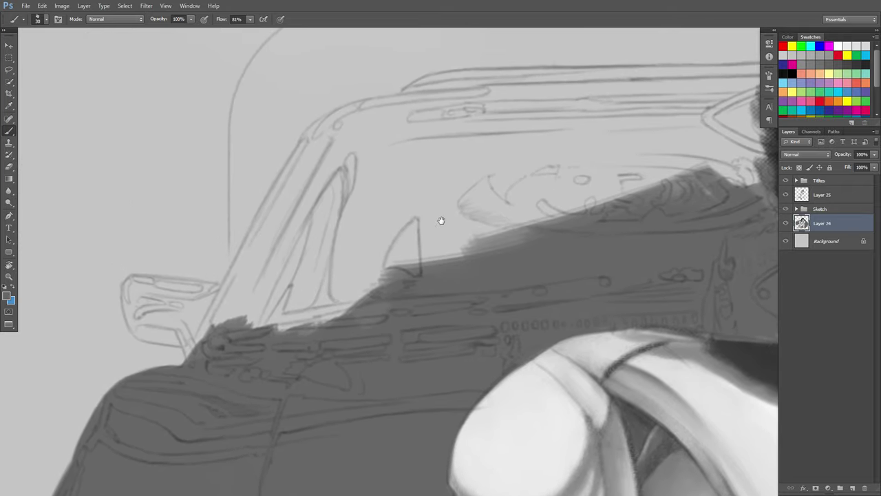
mouse_move(190, 345)
left_mouse_down()
mouse_move(180, 323)
mouse_move(194, 351)
left_mouse_up()
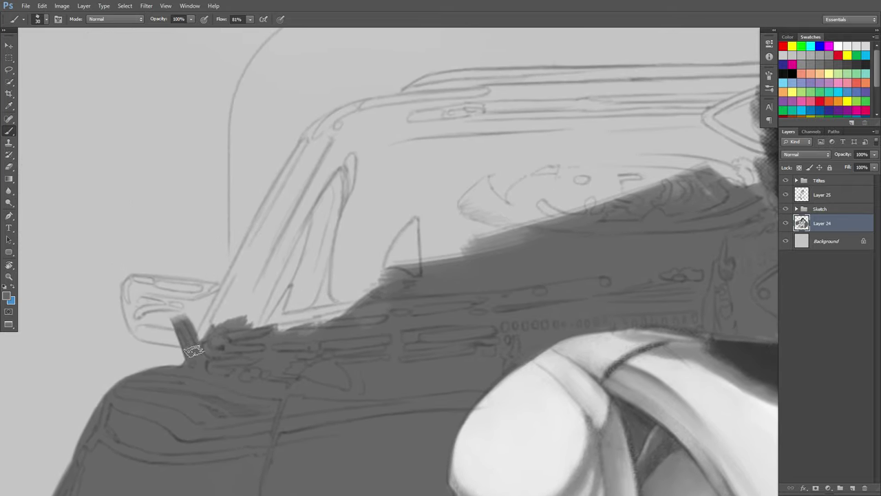
scroll(185, 323, "up", 1)
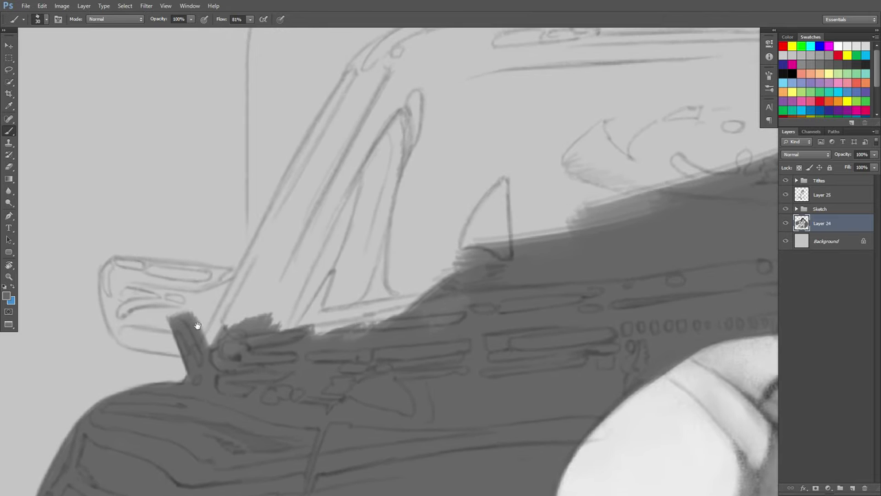
key("e")
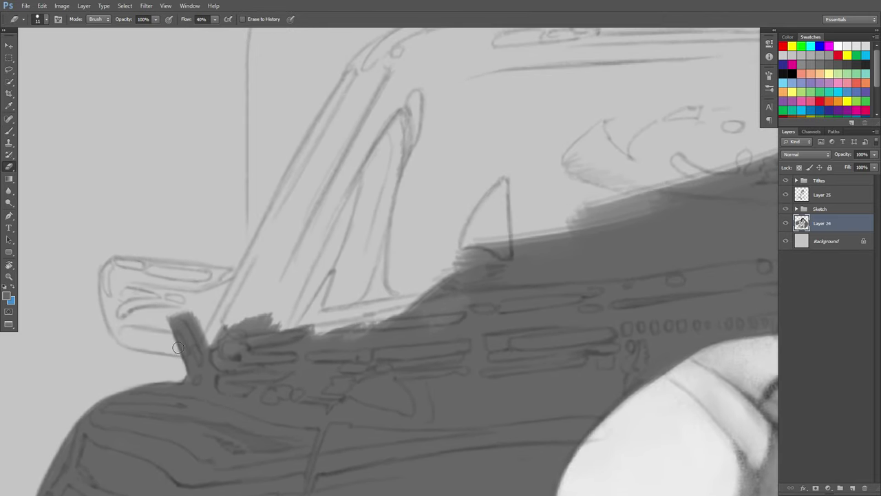
key("b")
left_click_drag(201, 319, 210, 342)
left_click_drag(195, 300, 221, 359)
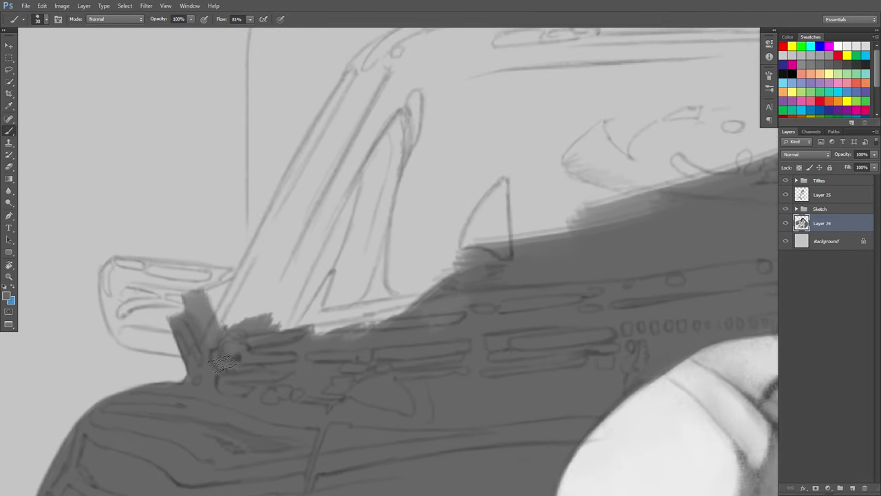
left_click_drag(187, 286, 228, 383)
Rotate the canvas and fill the side mirror housing with dark gray up to its outline and the windshield pillar.
mouse_move(212, 307)
left_mouse_down()
mouse_move(240, 390)
mouse_move(262, 400)
mouse_move(523, 304)
mouse_move(350, 197)
mouse_move(398, 403)
left_mouse_up()
key("r")
key("b")
mouse_move(327, 296)
left_mouse_down()
mouse_move(308, 261)
mouse_move(320, 304)
mouse_move(312, 294)
mouse_move(312, 236)
mouse_move(304, 245)
mouse_move(311, 238)
mouse_move(309, 281)
mouse_move(303, 257)
mouse_move(307, 272)
mouse_move(322, 223)
mouse_move(310, 239)
mouse_move(351, 209)
left_mouse_up()
mouse_move(331, 242)
left_mouse_down()
mouse_move(335, 289)
mouse_move(342, 270)
mouse_move(358, 265)
mouse_move(363, 279)
mouse_move(340, 235)
mouse_move(365, 296)
left_mouse_up()
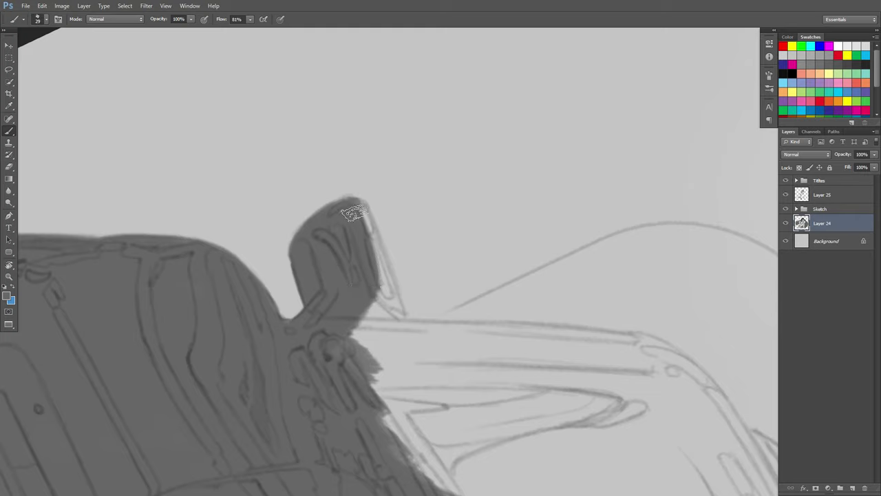
left_click_drag(351, 209, 364, 252)
left_click_drag(354, 207, 368, 246)
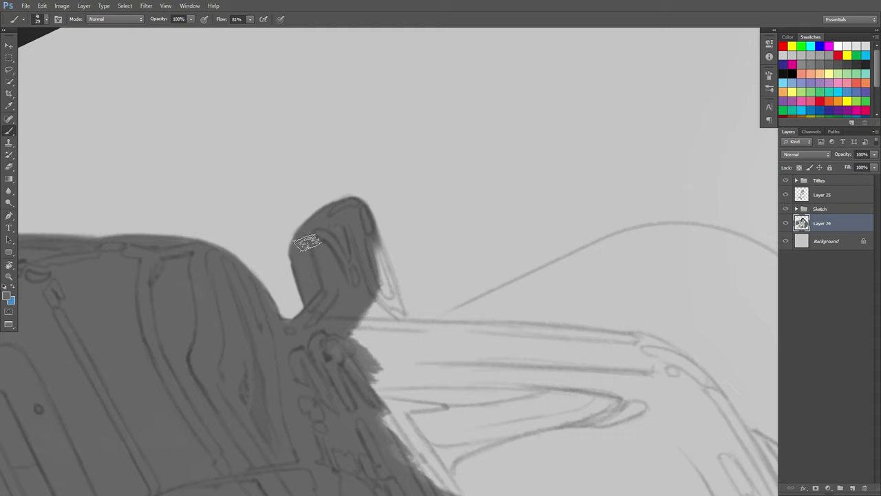
mouse_move(351, 254)
left_mouse_down()
mouse_move(382, 308)
mouse_move(364, 238)
mouse_move(390, 316)
mouse_move(363, 228)
mouse_move(400, 342)
mouse_move(383, 313)
mouse_move(371, 312)
mouse_move(370, 374)
left_mouse_up()
mouse_move(368, 330)
left_mouse_down()
mouse_move(370, 382)
mouse_move(380, 406)
mouse_move(393, 404)
mouse_move(352, 350)
mouse_move(356, 387)
mouse_move(392, 414)
mouse_move(402, 394)
mouse_move(380, 307)
mouse_move(419, 387)
left_mouse_up()
Fill the windshield pillar and the windshield around the oval emblem with dark gray, up towards the roof.
key("r")
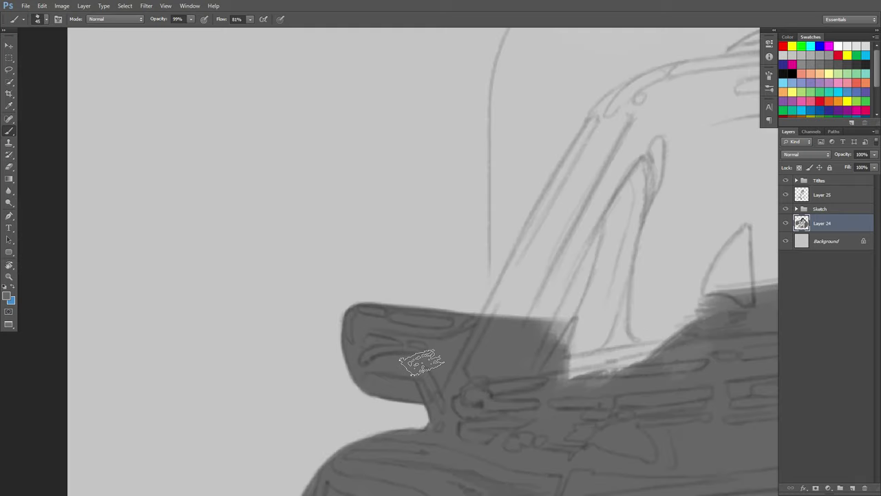
mouse_move(500, 328)
left_mouse_down()
mouse_move(535, 240)
mouse_move(492, 334)
mouse_move(517, 269)
mouse_move(502, 334)
left_mouse_up()
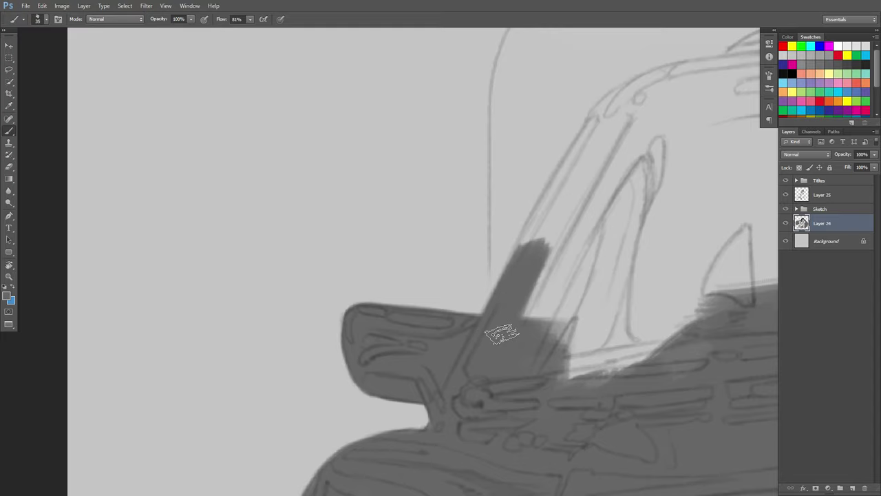
left_click_drag(623, 264, 594, 275)
left_click_drag(620, 251, 328, 328)
mouse_move(387, 349)
left_mouse_down()
mouse_move(385, 282)
mouse_move(324, 305)
mouse_move(303, 356)
mouse_move(314, 285)
mouse_move(315, 305)
mouse_move(341, 288)
mouse_move(419, 276)
mouse_move(403, 315)
mouse_move(413, 391)
left_mouse_up()
left_click_drag(532, 278, 482, 316)
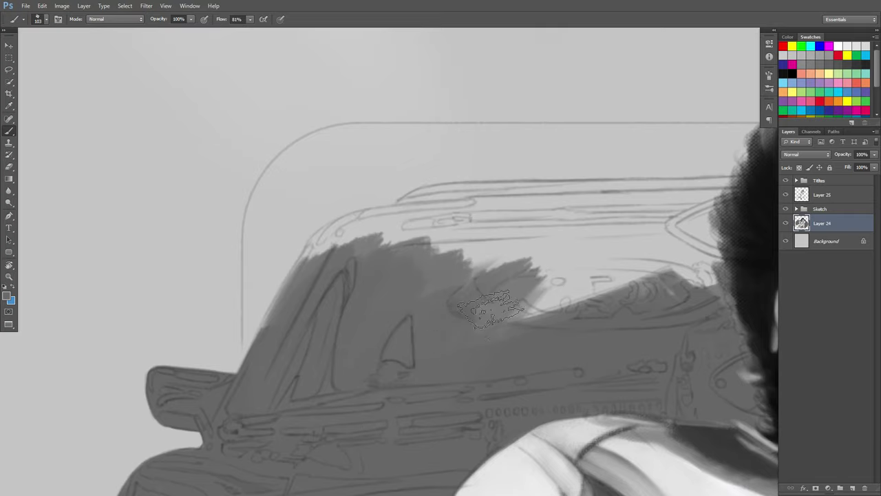
mouse_move(423, 314)
left_mouse_down()
mouse_move(557, 251)
mouse_move(516, 275)
mouse_move(557, 299)
mouse_move(602, 258)
mouse_move(639, 299)
mouse_move(675, 309)
mouse_move(672, 270)
mouse_move(486, 372)
left_mouse_up()
mouse_move(494, 307)
left_mouse_down()
mouse_move(519, 378)
mouse_move(495, 296)
mouse_move(507, 272)
left_mouse_up()
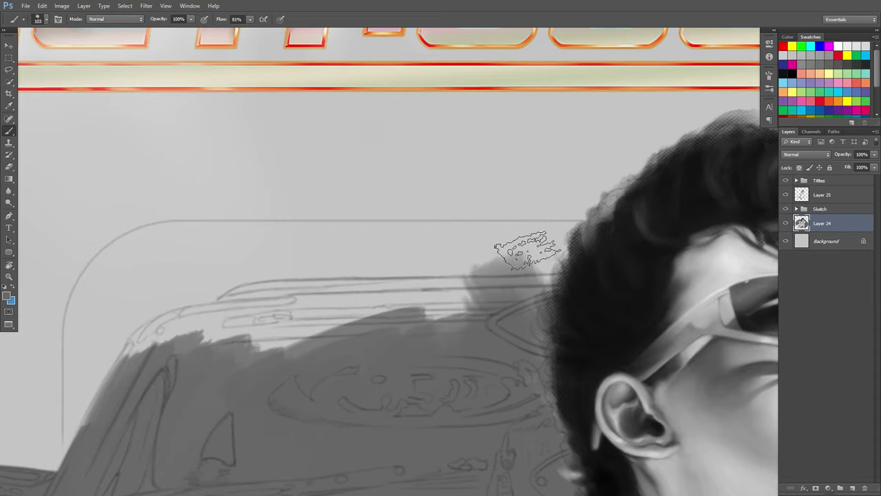
Rotate the canvas and erase the gray overspill outside the roof line beside the hair.
key("r")
mouse_move(539, 241)
left_mouse_down()
mouse_move(560, 417)
mouse_move(547, 428)
left_mouse_up()
key("e")
mouse_move(453, 296)
left_mouse_down()
mouse_move(472, 297)
mouse_move(455, 282)
left_mouse_up()
mouse_move(469, 336)
left_mouse_down()
mouse_move(443, 275)
mouse_move(460, 359)
left_mouse_up()
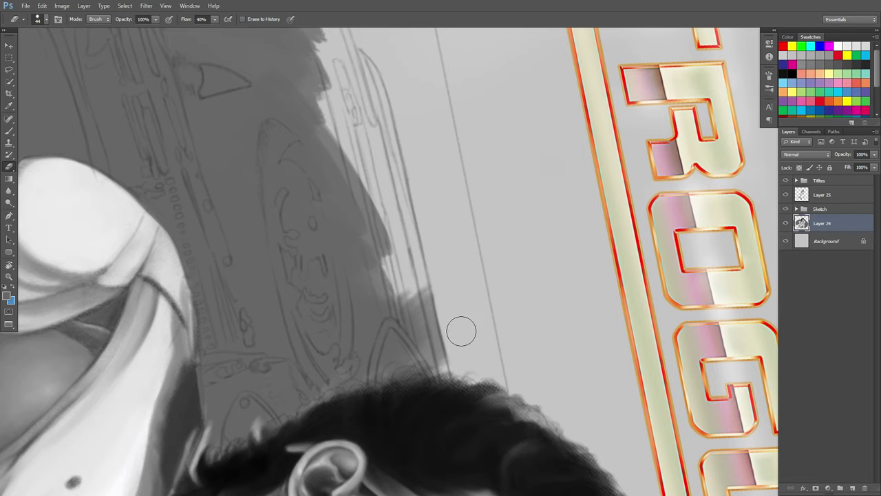
Paint the roof section next to the hair dark gray, following the outer roof line.
key("b")
mouse_move(351, 209)
left_mouse_down()
mouse_move(361, 213)
mouse_move(375, 294)
left_mouse_up()
left_click_drag(353, 181, 382, 289)
key("r")
mouse_move(599, 269)
left_mouse_down()
mouse_move(362, 149)
mouse_move(320, 170)
mouse_move(296, 200)
left_mouse_up()
left_click_drag(486, 225, 475, 337)
left_click_drag(484, 242, 476, 318)
left_click_drag(486, 178, 474, 165)
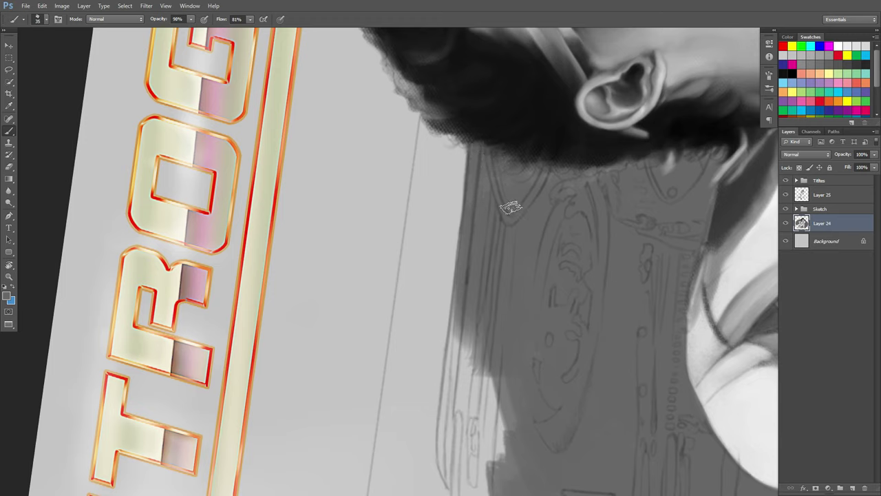
Fill the remaining light strip along the roof edge with dark gray, down to the rounded corner above the pillar.
scroll(482, 349, "down", 3)
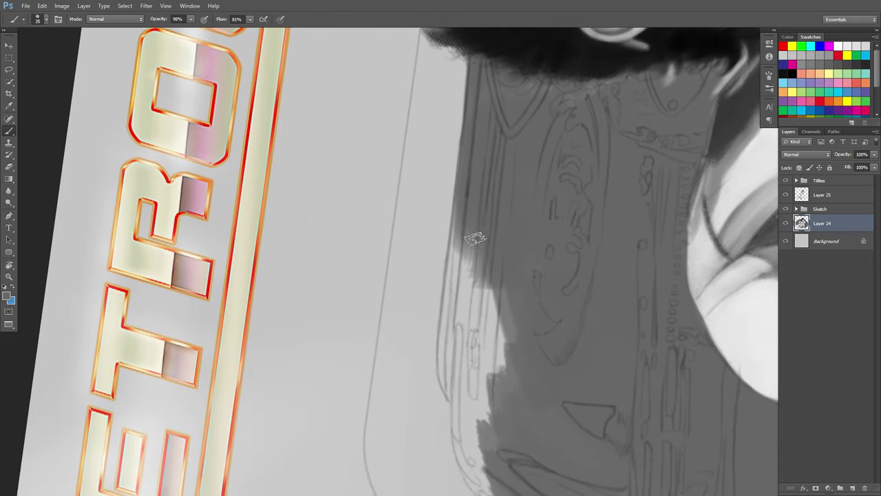
mouse_move(472, 206)
left_mouse_down()
mouse_move(447, 344)
mouse_move(468, 275)
mouse_move(455, 365)
mouse_move(461, 395)
mouse_move(470, 326)
mouse_move(495, 265)
mouse_move(498, 331)
mouse_move(521, 338)
mouse_move(507, 417)
mouse_move(488, 407)
left_mouse_up()
left_click_drag(498, 334, 448, 241)
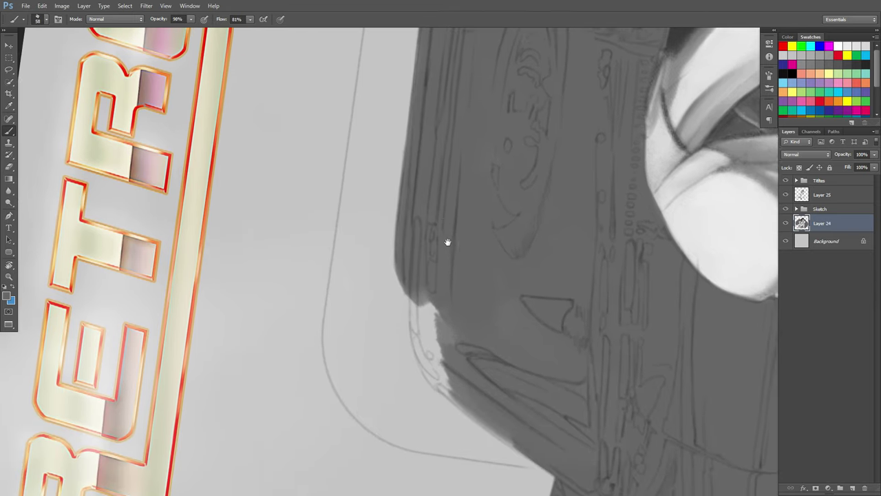
mouse_move(422, 295)
left_mouse_down()
mouse_move(425, 321)
mouse_move(424, 288)
mouse_move(423, 336)
mouse_move(424, 328)
mouse_move(445, 371)
mouse_move(426, 357)
mouse_move(452, 386)
mouse_move(437, 373)
mouse_move(519, 437)
mouse_move(494, 421)
mouse_move(470, 372)
left_mouse_up()
mouse_move(432, 315)
left_mouse_down()
mouse_move(433, 352)
mouse_move(433, 335)
mouse_move(466, 319)
left_mouse_up()
Reset the canvas rotation, sample the body gray and touch up the tone around the oval emblem.
key("Escape")
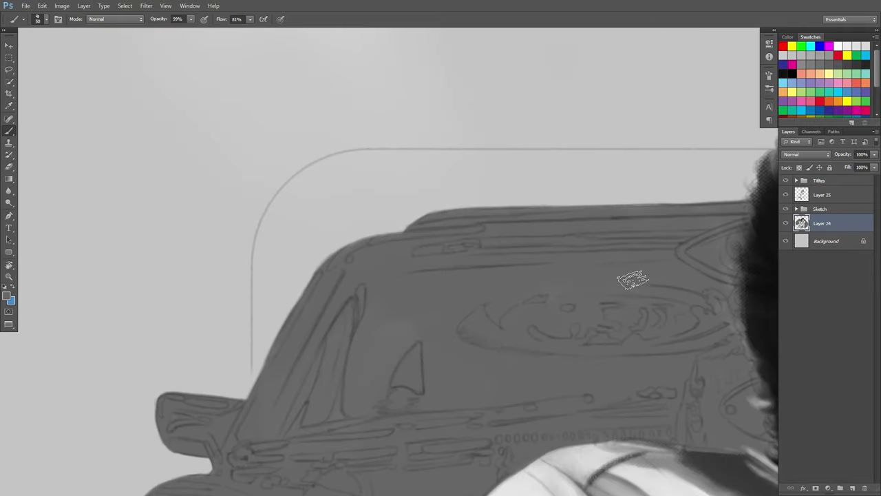
left_click_drag(636, 311, 638, 311)
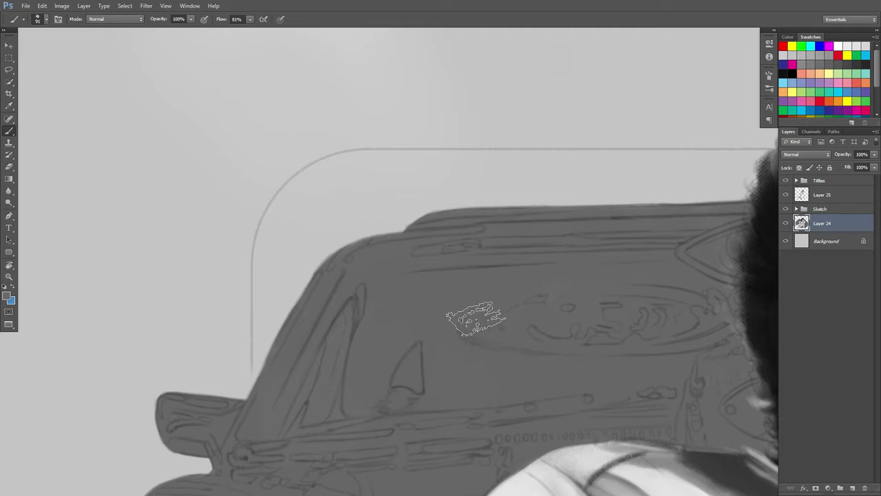
left_click(451, 297, "alt")
left_click_drag(489, 354, 492, 288)
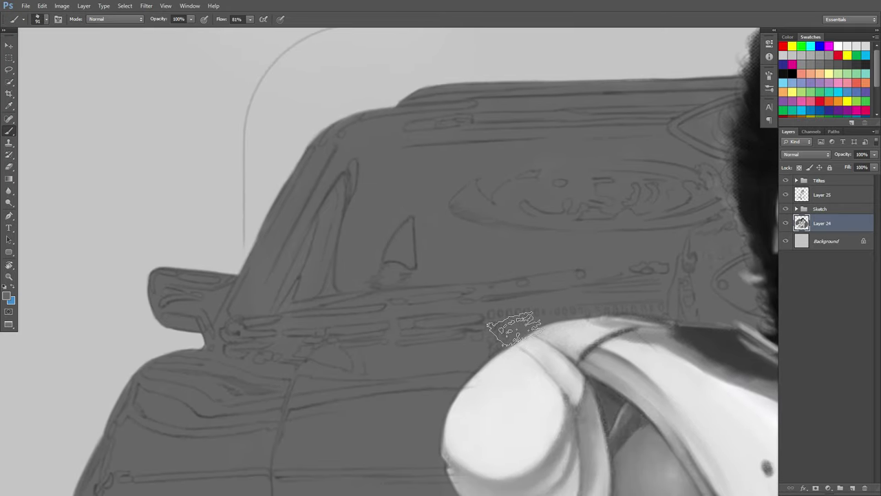
Fill the car's lower body around and below the slotted panel with dark gray.
left_click_drag(516, 321, 556, 235)
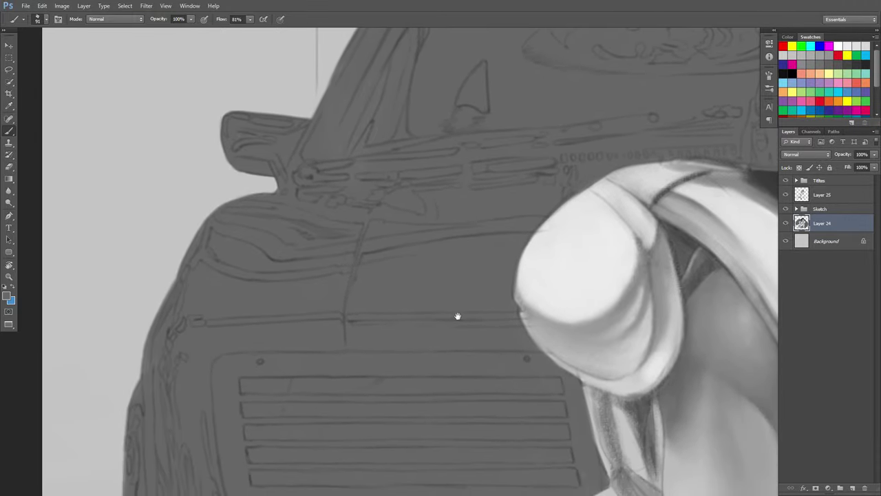
left_click_drag(456, 315, 459, 222)
left_click_drag(460, 280, 464, 218)
left_click_drag(447, 262, 470, 216)
left_click_drag(457, 245, 466, 209)
mouse_move(380, 279)
left_mouse_down()
mouse_move(343, 396)
mouse_move(365, 394)
left_mouse_up()
mouse_move(373, 329)
left_mouse_down()
mouse_move(353, 370)
mouse_move(344, 437)
left_mouse_up()
left_click_drag(215, 286, 230, 380)
mouse_move(194, 272)
left_mouse_down()
mouse_move(179, 284)
mouse_move(188, 332)
left_mouse_up()
mouse_move(183, 257)
left_mouse_down()
mouse_move(203, 340)
mouse_move(186, 295)
mouse_move(199, 411)
mouse_move(191, 349)
mouse_move(191, 374)
mouse_move(261, 366)
mouse_move(266, 307)
mouse_move(206, 406)
mouse_move(253, 423)
mouse_move(232, 379)
mouse_move(255, 412)
mouse_move(324, 315)
mouse_move(299, 315)
mouse_move(213, 360)
mouse_move(374, 275)
mouse_move(354, 403)
mouse_move(412, 303)
left_mouse_up()
left_click_drag(460, 253, 451, 255)
Fill the light gap between the car body and the figure's hip with dark gray, following the hip outline.
key("r")
mouse_move(508, 199)
left_mouse_down()
mouse_move(612, 232)
mouse_move(564, 372)
mouse_move(541, 385)
left_mouse_up()
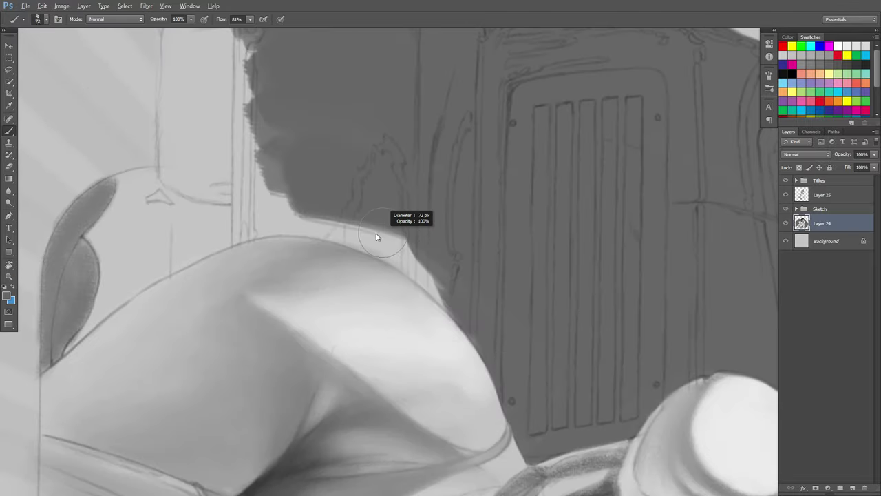
key("r")
mouse_move(436, 117)
left_mouse_down()
mouse_move(543, 256)
mouse_move(544, 238)
left_mouse_up()
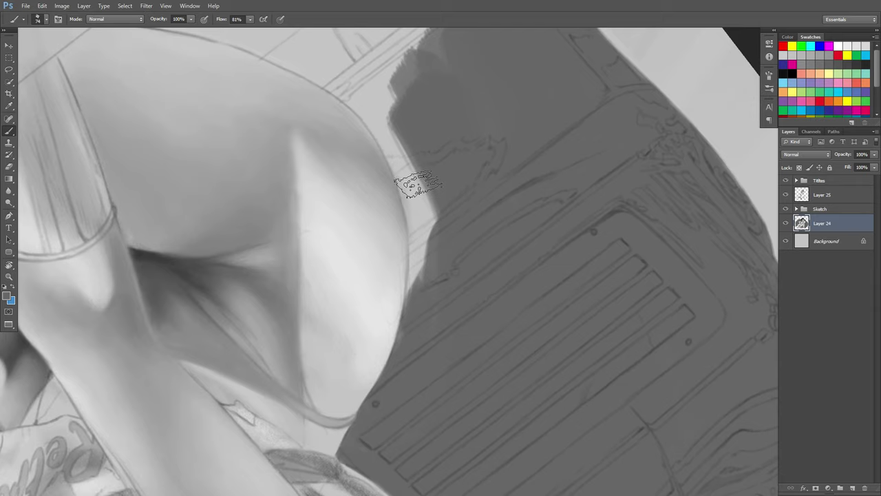
mouse_move(414, 185)
left_mouse_down()
mouse_move(402, 157)
mouse_move(428, 252)
mouse_move(423, 308)
left_mouse_up()
left_click_drag(428, 263, 421, 314)
mouse_move(427, 285)
left_mouse_down()
mouse_move(405, 118)
mouse_move(431, 238)
mouse_move(418, 118)
left_mouse_up()
Extend the dark gray down along the hip across the lower trim lines, tidy that edge, and reset the canvas rotation.
key("r")
left_click_drag(474, 146, 550, 229)
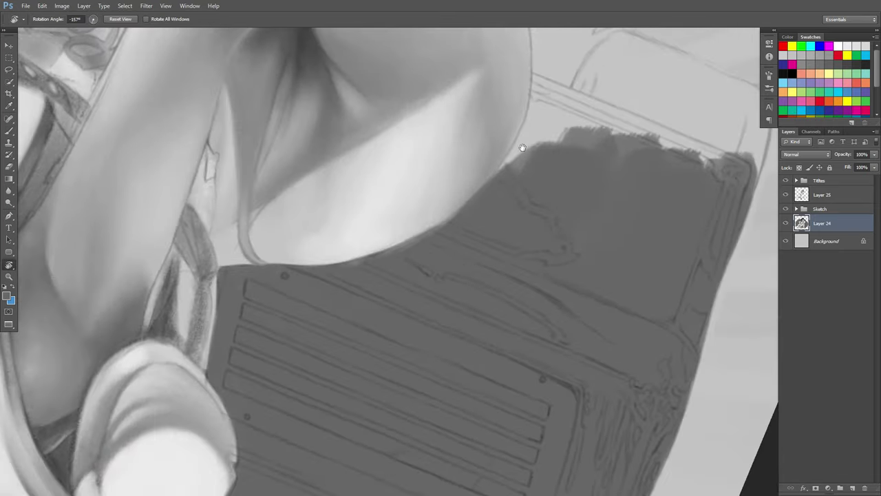
key("space")
left_click_drag(521, 146, 486, 312)
mouse_move(507, 204)
left_mouse_down()
mouse_move(496, 316)
mouse_move(489, 295)
mouse_move(500, 264)
mouse_move(488, 316)
mouse_move(502, 261)
mouse_move(468, 360)
mouse_move(476, 308)
left_mouse_up()
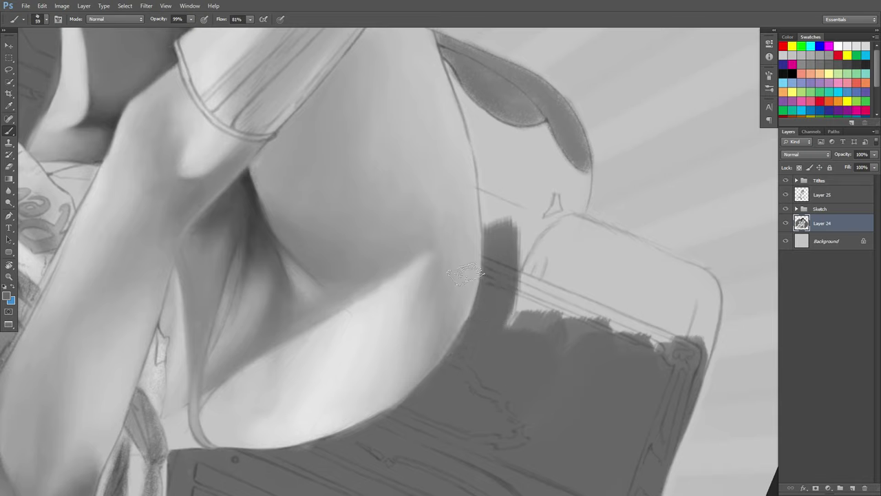
key("e")
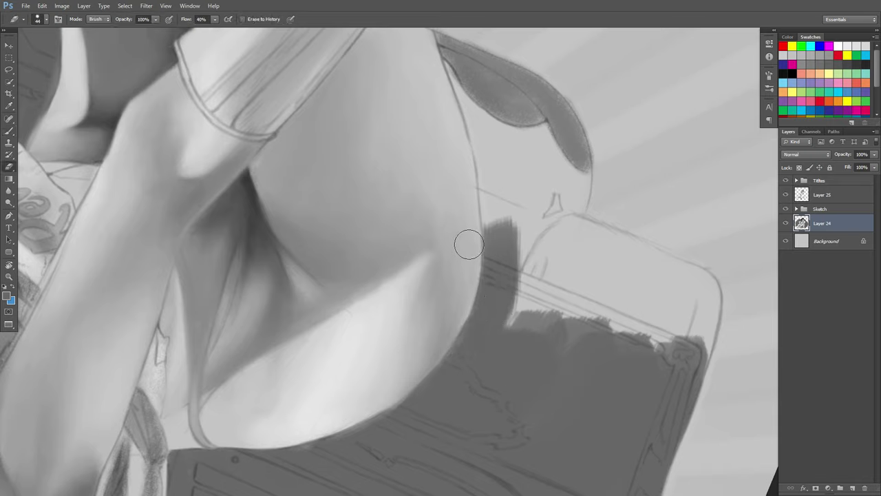
key("b")
mouse_move(498, 241)
left_mouse_down()
mouse_move(502, 259)
mouse_move(497, 241)
left_mouse_up()
key("e")
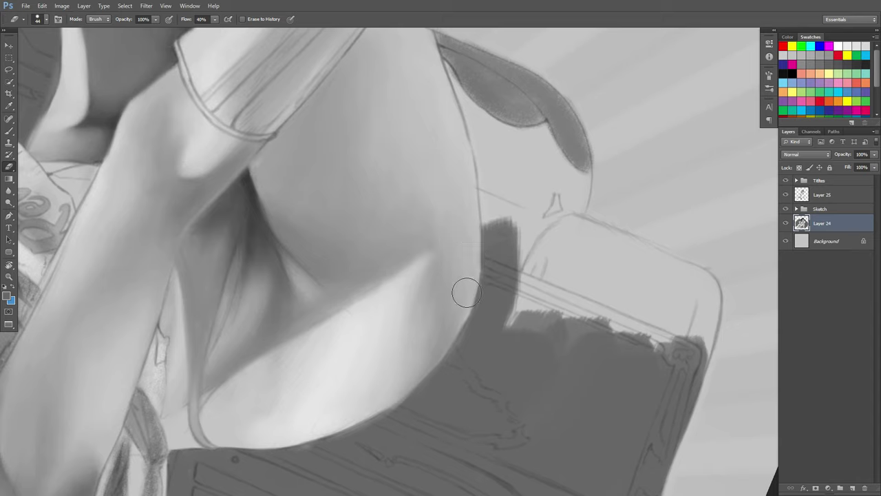
key("b")
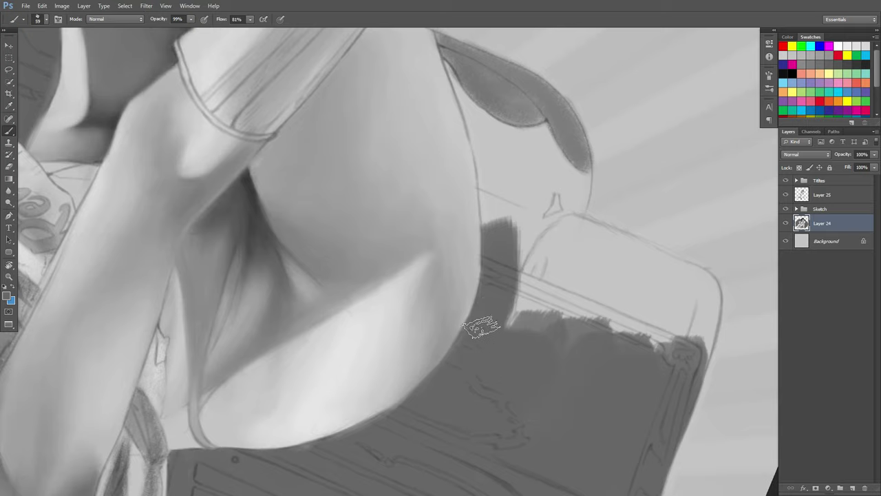
key("Escape")
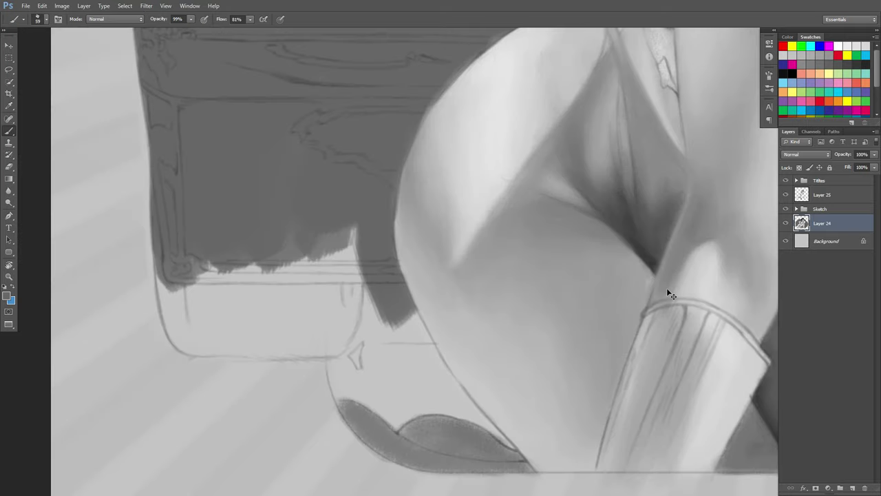
Block in dark gray below the trim between the bumper section and the thigh, keeping the edge against the figure clean.
mouse_move(337, 311)
left_mouse_down()
mouse_move(353, 378)
mouse_move(352, 366)
mouse_move(375, 385)
mouse_move(353, 304)
mouse_move(378, 382)
mouse_move(357, 344)
left_mouse_up()
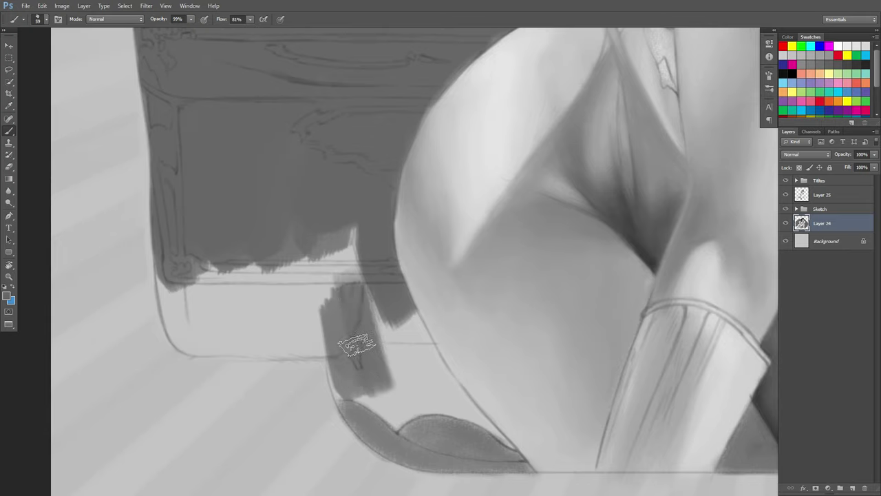
mouse_move(352, 248)
left_mouse_down()
mouse_move(374, 364)
mouse_move(374, 296)
mouse_move(408, 370)
mouse_move(396, 277)
left_mouse_up()
key("e")
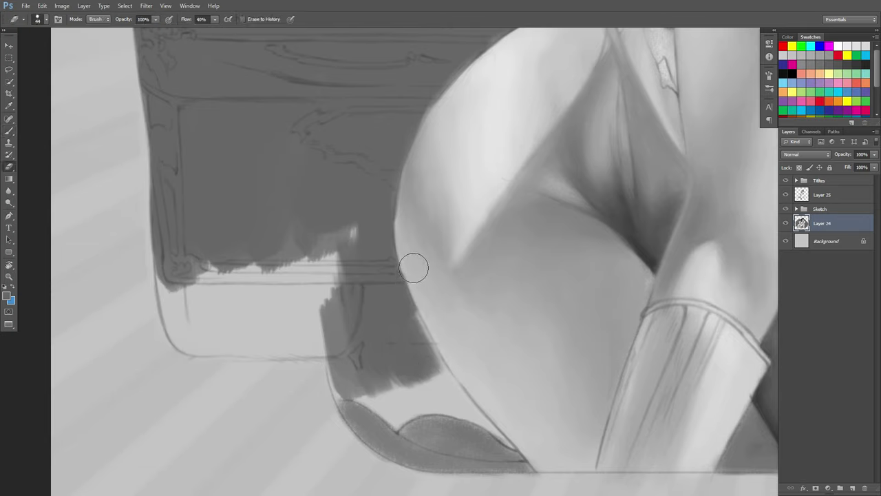
key("b")
left_click_drag(400, 211, 395, 211)
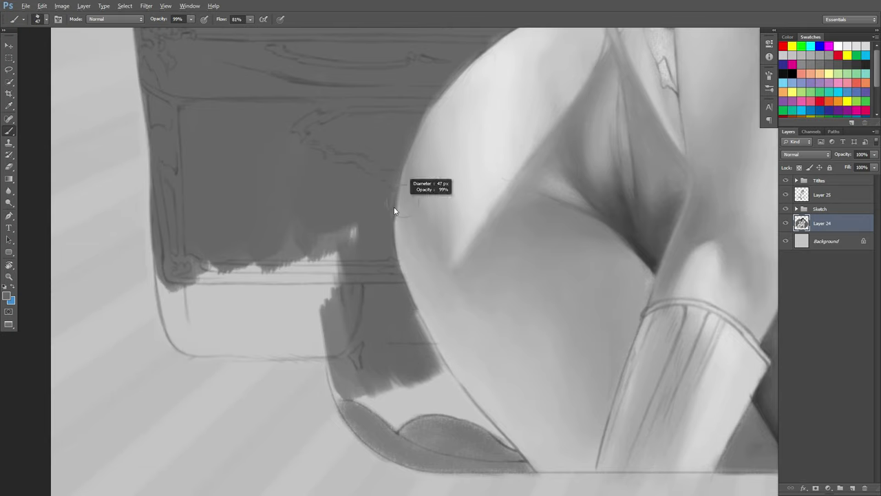
key("e")
key("b")
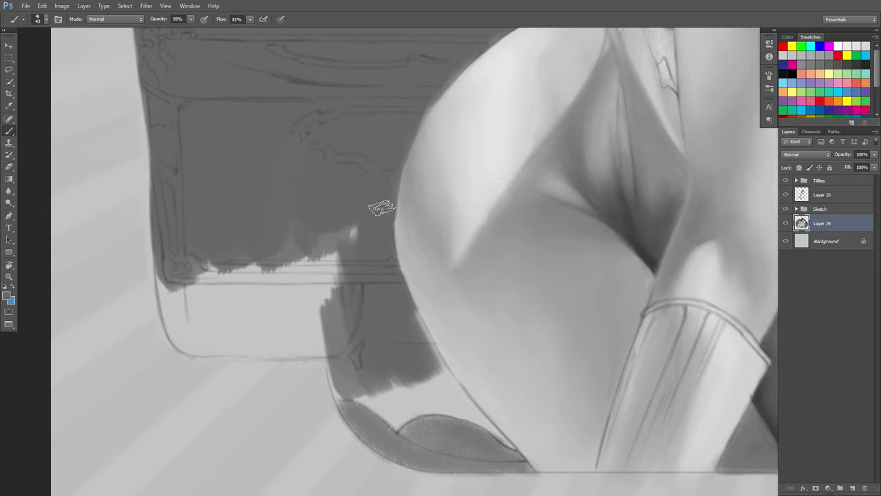
Continue the dark gray down the thigh outline and around the upper edge of the mid-gray rounded shape at the car's base.
left_click_drag(404, 309, 474, 418)
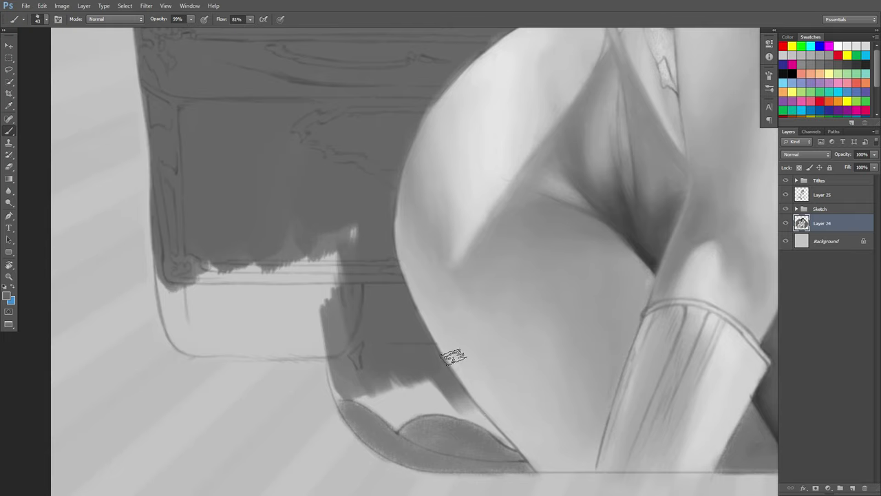
key("e")
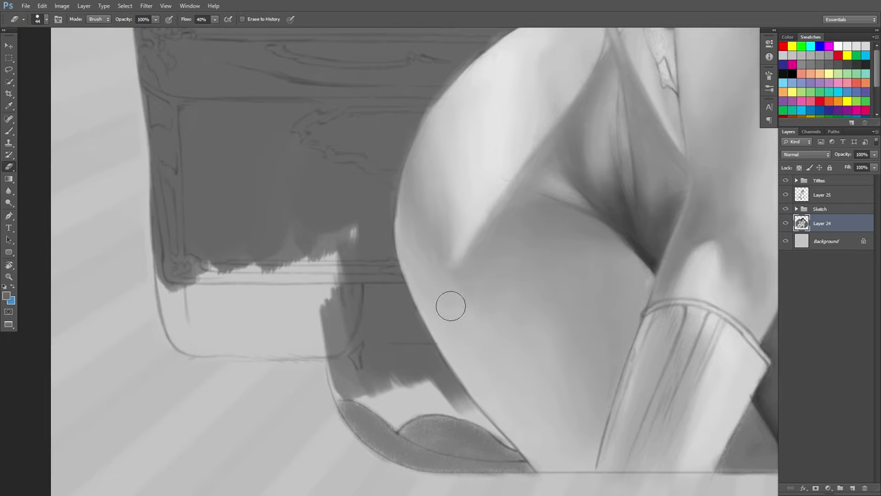
key("r")
left_click_drag(471, 234, 491, 271)
key("b")
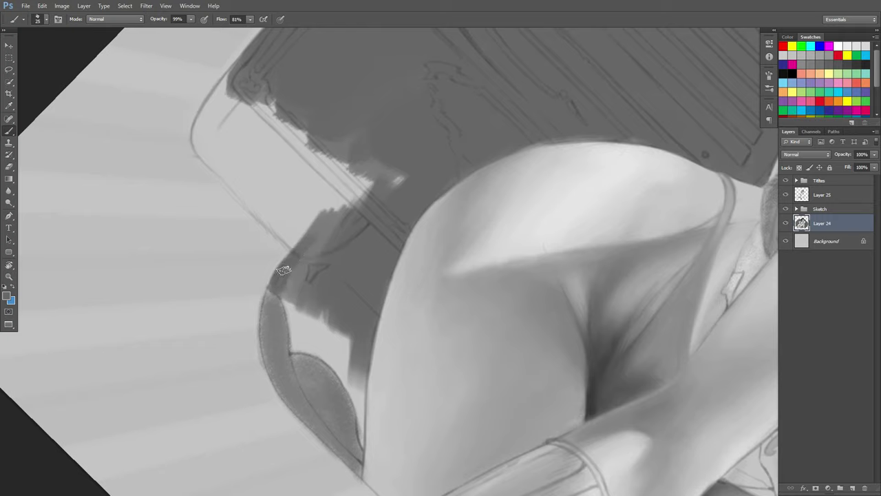
left_click_drag(283, 270, 303, 242)
left_click_drag(286, 307, 296, 346)
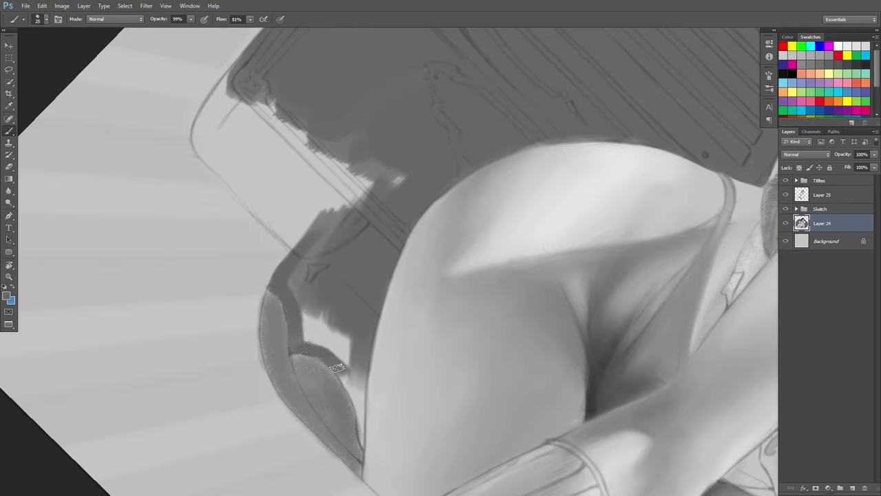
left_click_drag(313, 336, 324, 336)
mouse_move(296, 286)
left_mouse_down()
mouse_move(314, 343)
mouse_move(295, 282)
left_mouse_up()
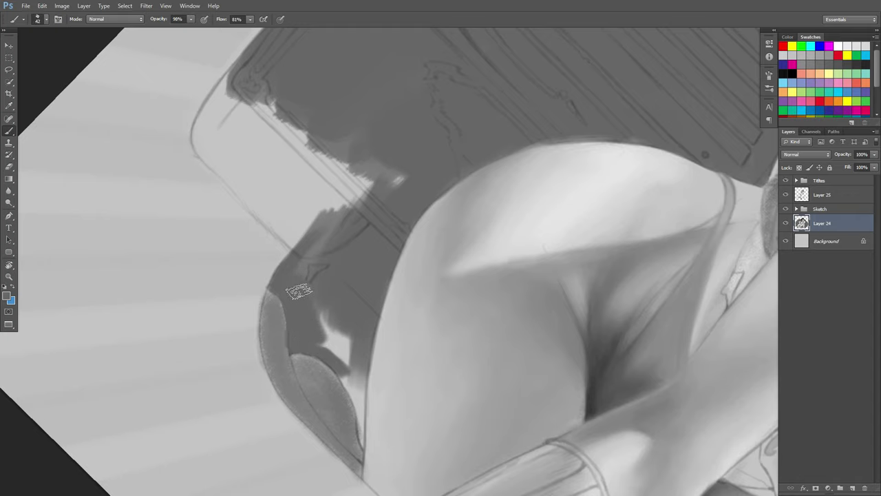
key("e")
mouse_move(278, 326)
left_mouse_down()
mouse_move(272, 324)
mouse_move(276, 347)
left_mouse_up()
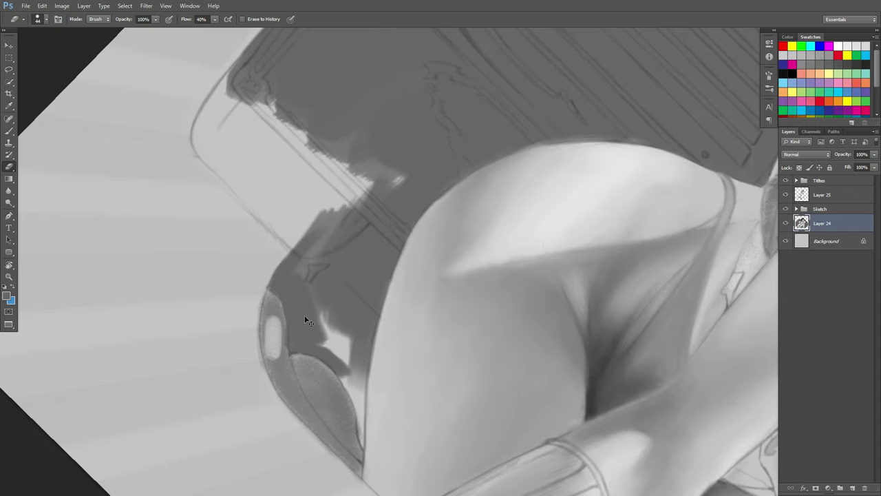
key("ctrl+h")
left_click(813, 302)
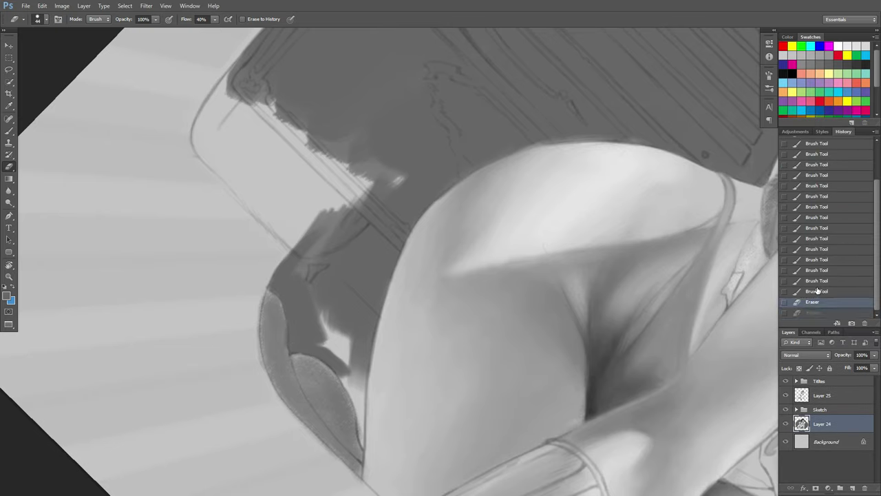
left_click(816, 291)
key("ctrl+h")
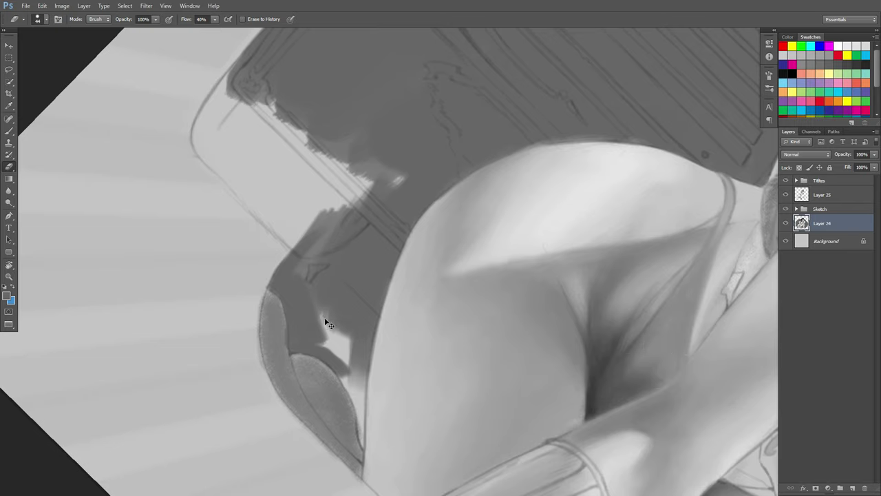
Fill the remaining light gaps between the mid-gray rounded shape and the thigh with dark gray, down to the narrow tip.
key("b")
mouse_move(318, 311)
left_mouse_down()
mouse_move(334, 335)
mouse_move(310, 303)
mouse_move(307, 269)
left_mouse_up()
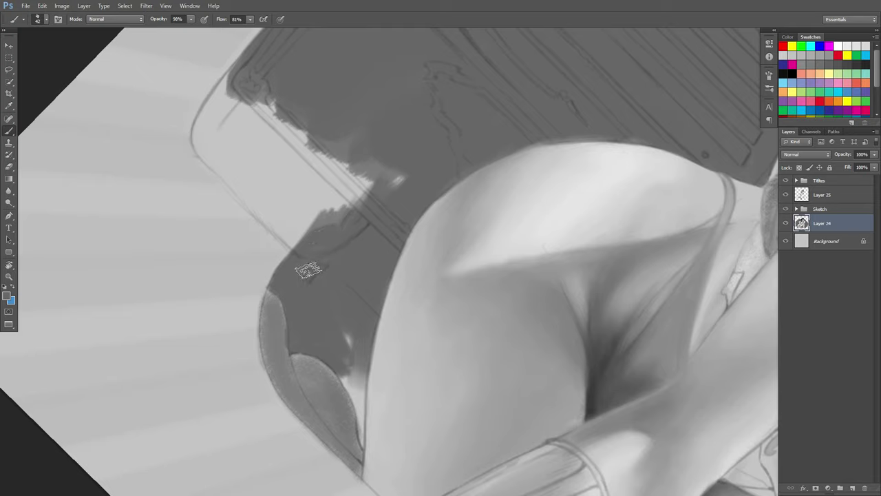
mouse_move(343, 335)
left_mouse_down()
mouse_move(350, 361)
mouse_move(341, 317)
mouse_move(351, 360)
mouse_move(353, 314)
mouse_move(344, 358)
left_mouse_up()
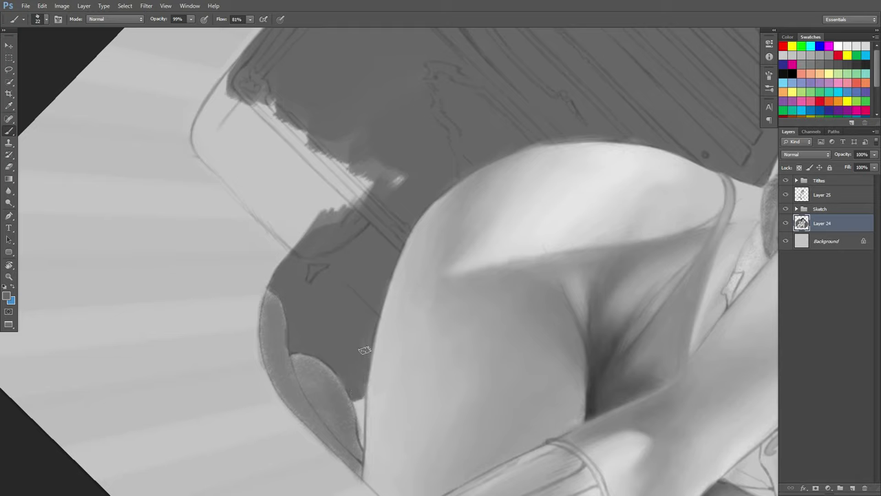
left_click_drag(359, 390, 347, 381)
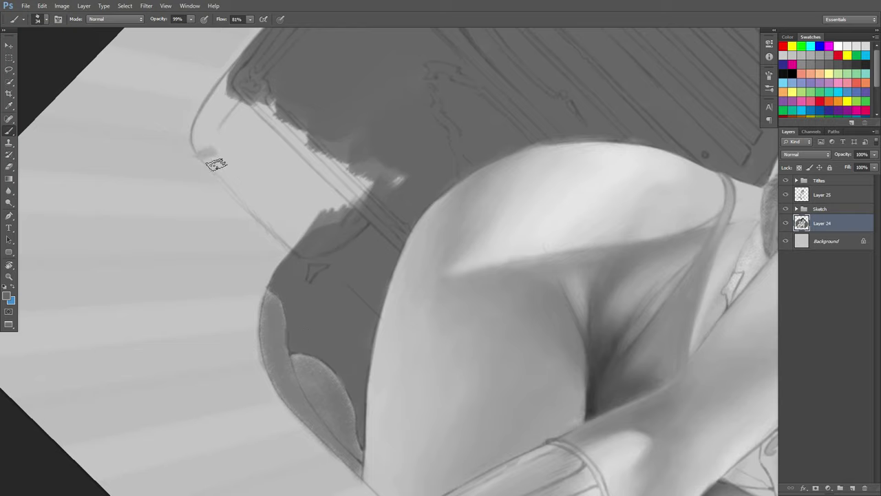
Outline the lower edge of the bumper section in dark gray and fill its interior up to the trim.
mouse_move(215, 164)
left_mouse_down()
mouse_move(294, 240)
mouse_move(281, 231)
mouse_move(246, 189)
mouse_move(311, 246)
mouse_move(305, 195)
left_mouse_up()
left_click_drag(243, 120, 275, 156)
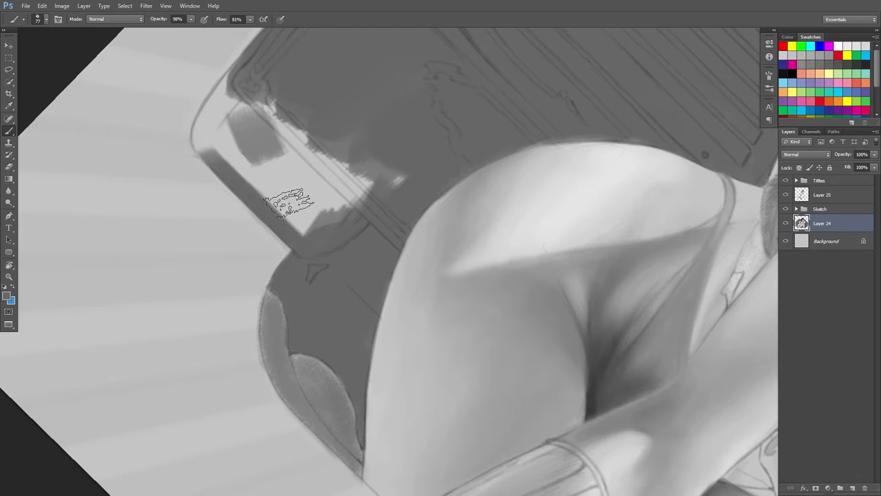
left_click_drag(291, 200, 238, 131)
mouse_move(237, 131)
left_mouse_down()
mouse_move(303, 214)
mouse_move(218, 148)
left_mouse_up()
mouse_move(219, 148)
left_mouse_down()
mouse_move(292, 214)
mouse_move(234, 131)
mouse_move(286, 148)
mouse_move(297, 136)
left_mouse_up()
Cover the light patches along the trim at 100% brush opacity and fill the bumper's outer rounded corner with dark gray.
left_click(177, 20)
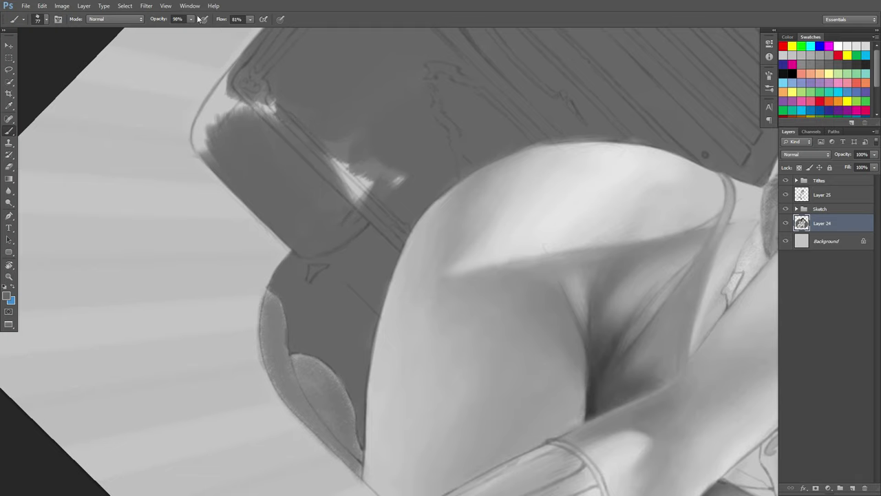
mouse_move(305, 99)
left_mouse_down()
mouse_move(384, 212)
mouse_move(417, 165)
left_mouse_up()
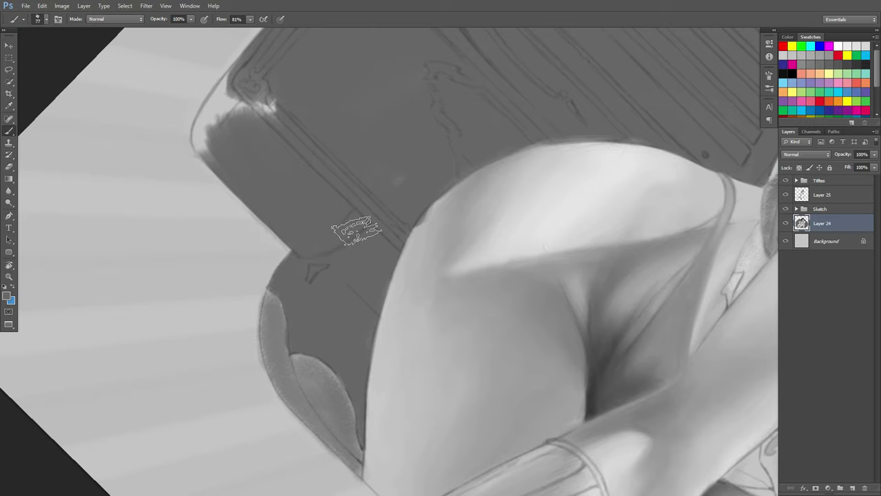
key("Escape")
mouse_move(177, 273)
left_mouse_down()
mouse_move(166, 278)
mouse_move(176, 309)
mouse_move(171, 260)
mouse_move(169, 325)
mouse_move(206, 275)
mouse_move(192, 272)
mouse_move(173, 318)
left_mouse_up()
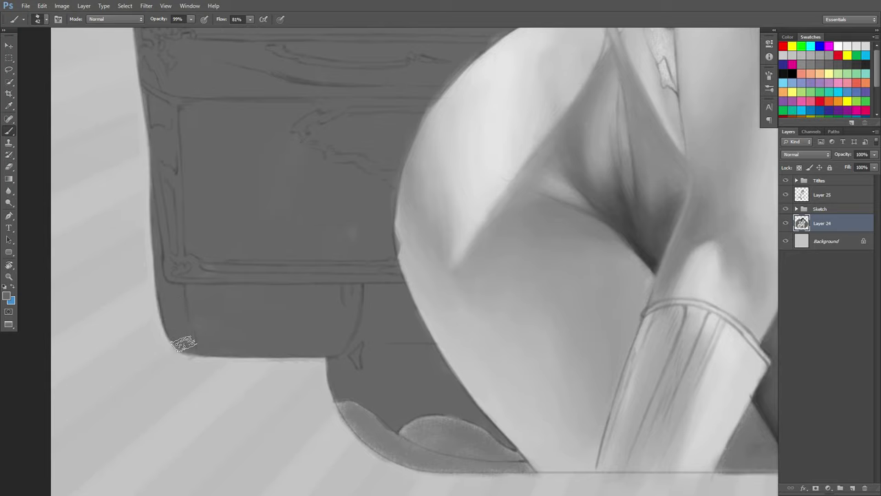
key("e")
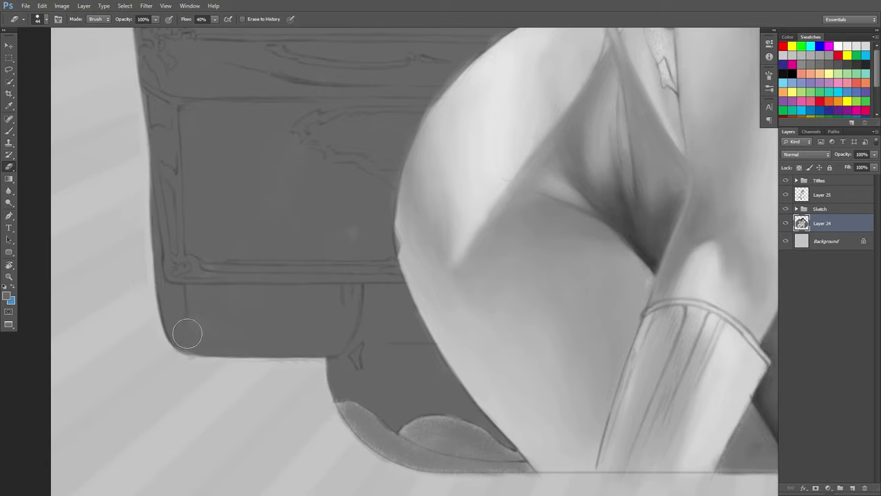
key("b")
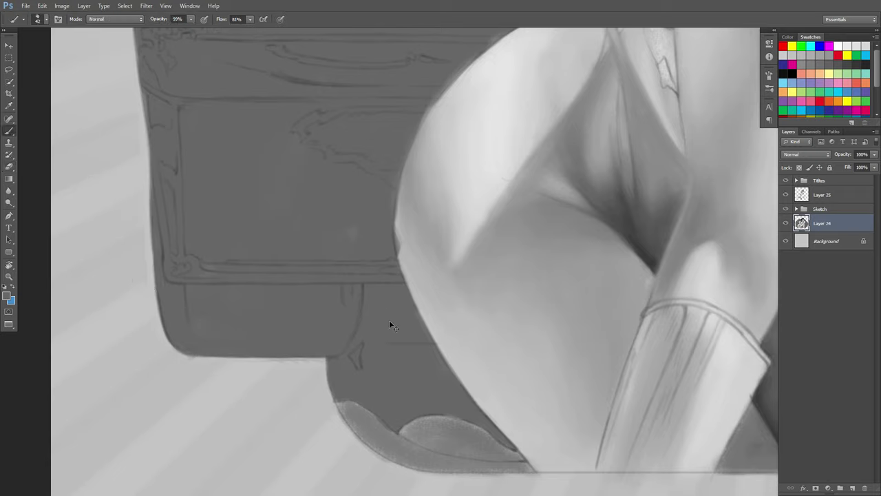
Enlarge the brush to about 107 px, even out the dark gray on the lower panel, and touch up the base.
left_click_drag(572, 295, 563, 321)
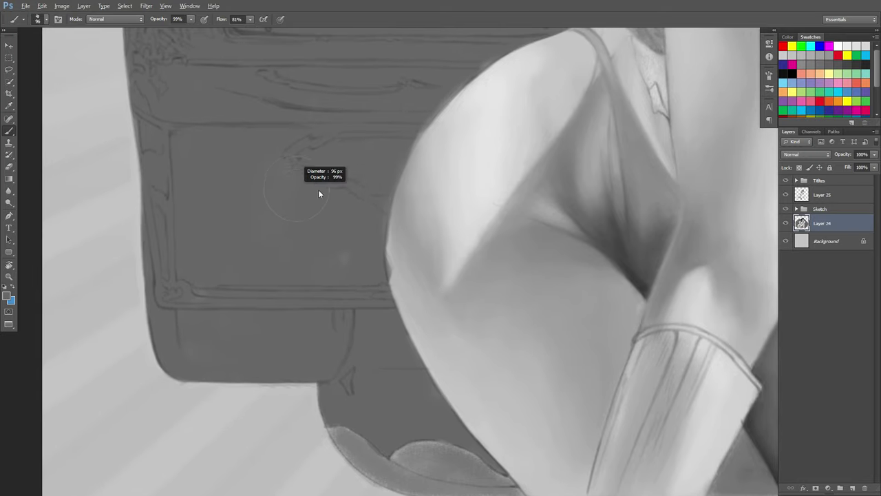
left_click_drag(318, 194, 326, 194)
left_click_drag(348, 282, 266, 235)
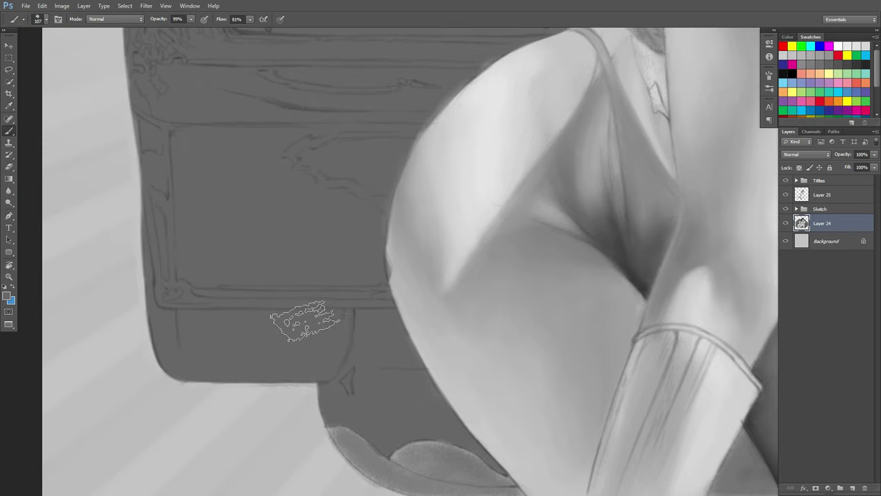
left_click_drag(348, 406, 340, 418)
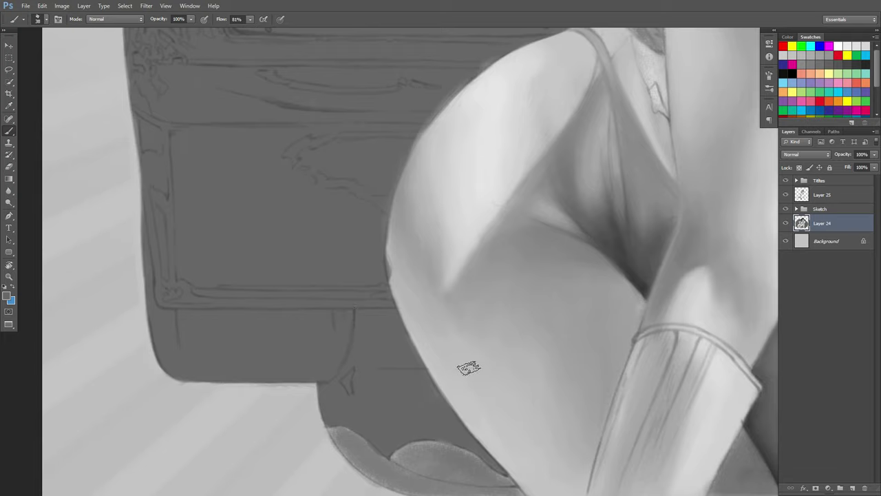
Switch the eraser to a 60 px round brush and clean the car tone's edge along the figure's hip.
key("e")
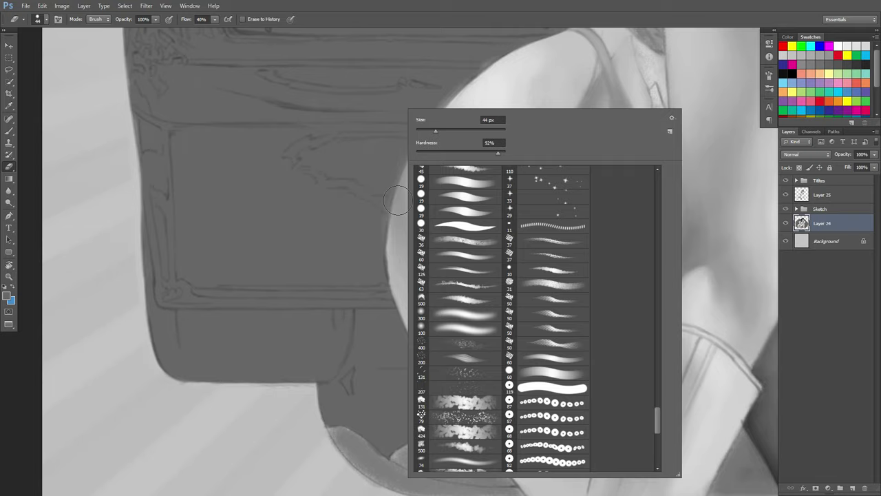
left_click(562, 371)
left_click(404, 238)
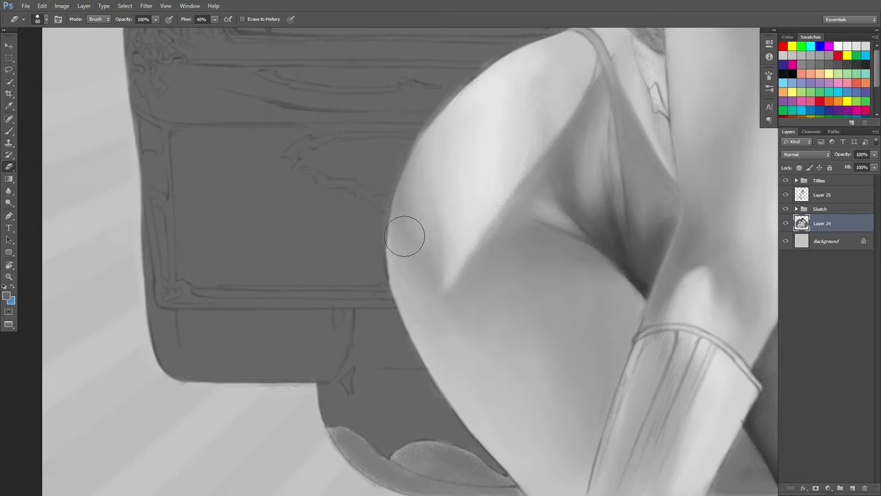
mouse_move(405, 235)
left_mouse_down()
mouse_move(411, 267)
mouse_move(404, 255)
left_mouse_up()
key("ctrl+z")
key("b")
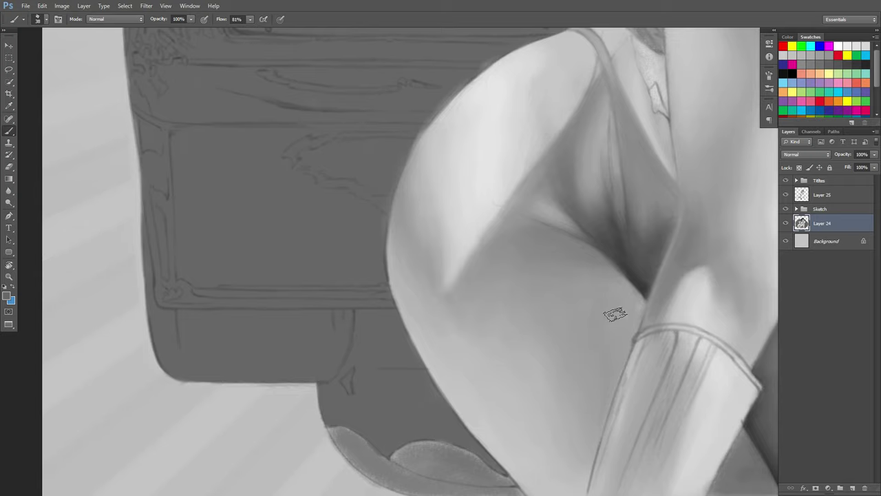
Examine the dark gray car tone along the figure's hip and arm and across the whole illustration.
left_click_drag(531, 131, 517, 214)
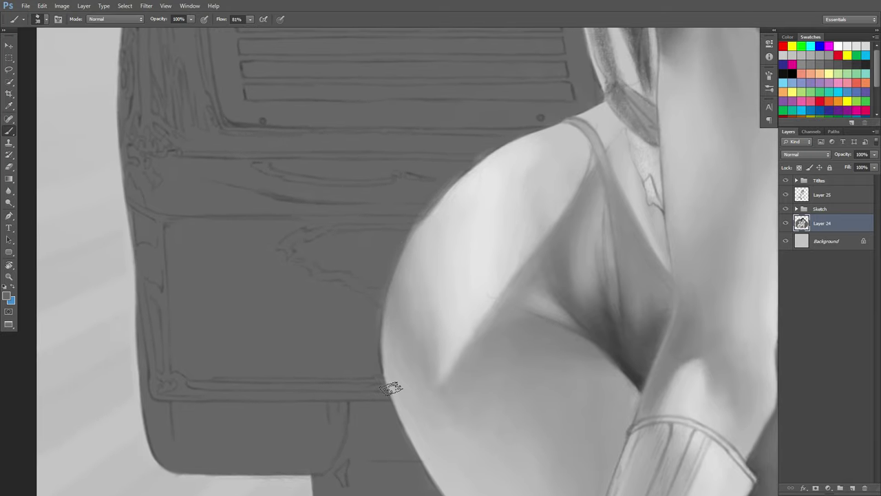
left_click_drag(655, 215, 590, 340)
left_click_drag(556, 234, 574, 247)
scroll(575, 247, "down", 6)
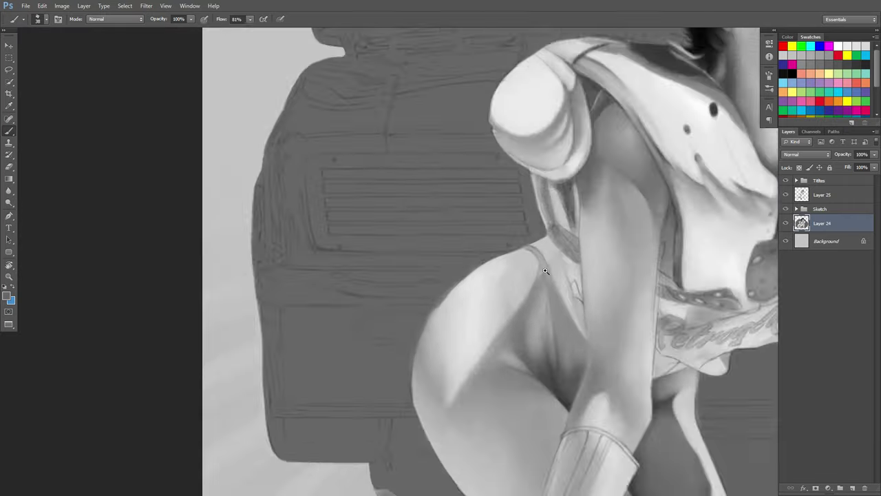
mouse_move(690, 298)
left_mouse_down()
mouse_move(643, 300)
mouse_move(635, 333)
mouse_move(621, 324)
left_mouse_up()
scroll(621, 324, "right", 2)
scroll(619, 313, "down", 1)
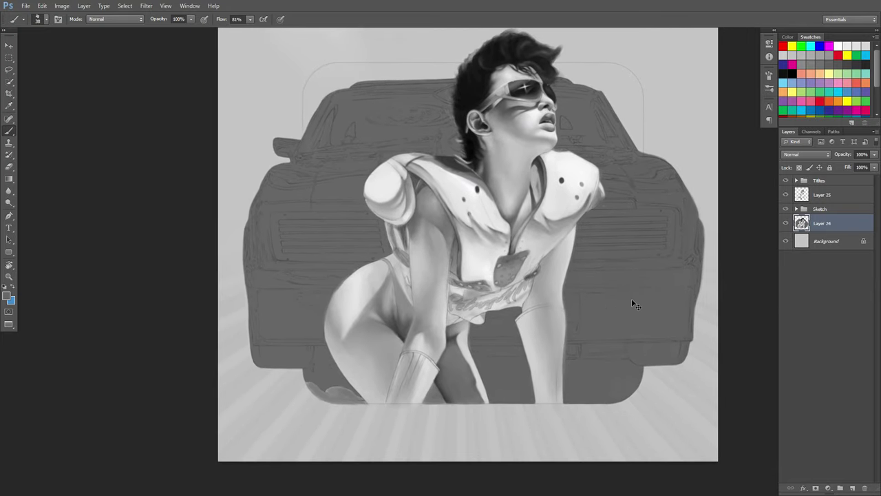
scroll(632, 301, "down", 1)
left_click_drag(632, 299, 618, 227)
Block in a light gray strip on the car's bumper between the figure's thigh and forearm, setting the brush flow to 53%.
mouse_move(457, 264)
left_mouse_down()
mouse_move(508, 272)
mouse_move(516, 308)
mouse_move(491, 335)
left_mouse_up()
key("r")
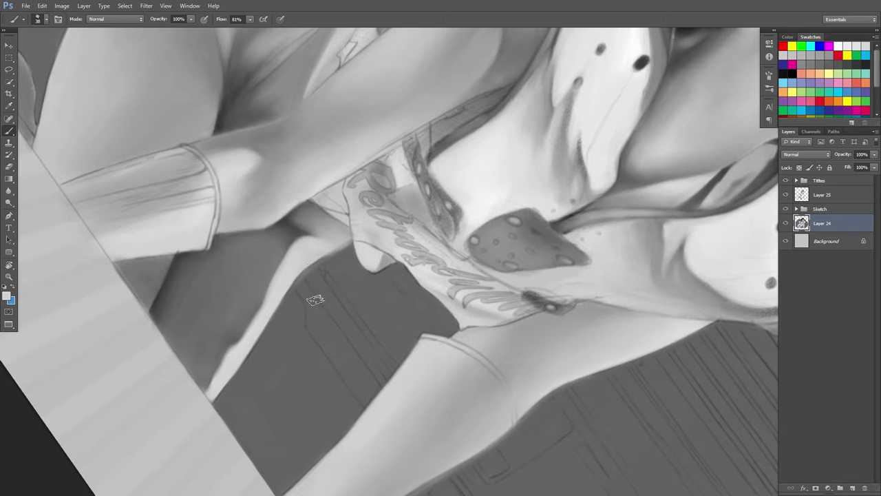
mouse_move(324, 335)
left_mouse_down()
mouse_move(347, 365)
mouse_move(316, 331)
mouse_move(352, 373)
mouse_move(317, 330)
mouse_move(317, 307)
mouse_move(318, 326)
mouse_move(355, 365)
left_mouse_up()
right_click(322, 335, "alt")
left_click(230, 20)
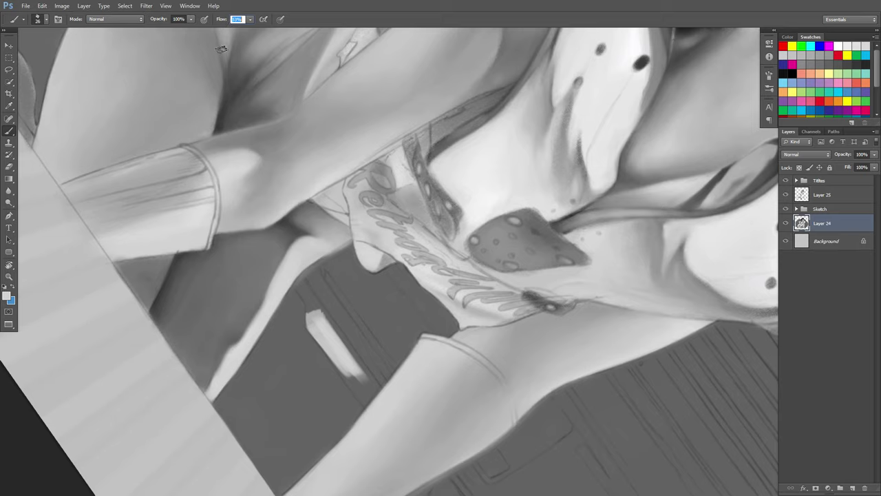
mouse_move(337, 348)
left_mouse_down()
mouse_move(314, 323)
mouse_move(367, 380)
left_mouse_up()
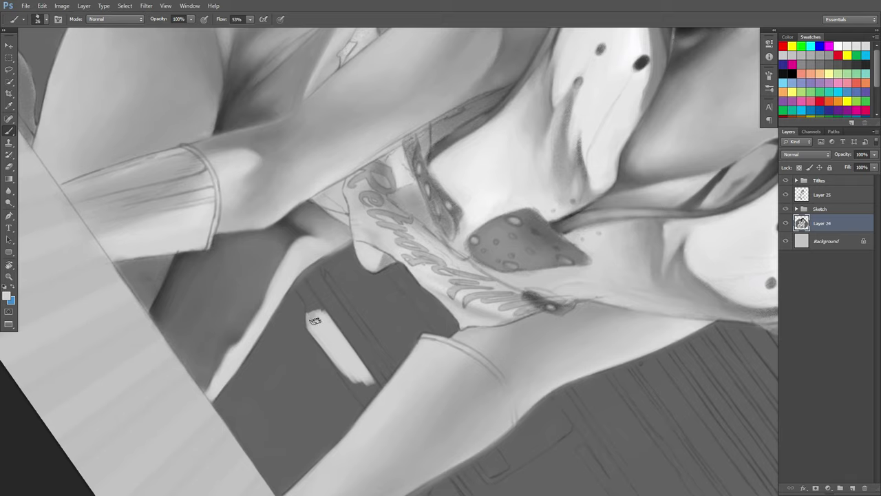
Extend the light gray strip to the thigh with a smaller brush, defining its straight upper edge and stepped lower edge.
mouse_move(312, 304)
left_mouse_down()
mouse_move(302, 289)
mouse_move(318, 312)
mouse_move(301, 288)
left_mouse_up()
key("Escape")
left_click_drag(370, 371, 407, 368)
left_click_drag(384, 415, 373, 413)
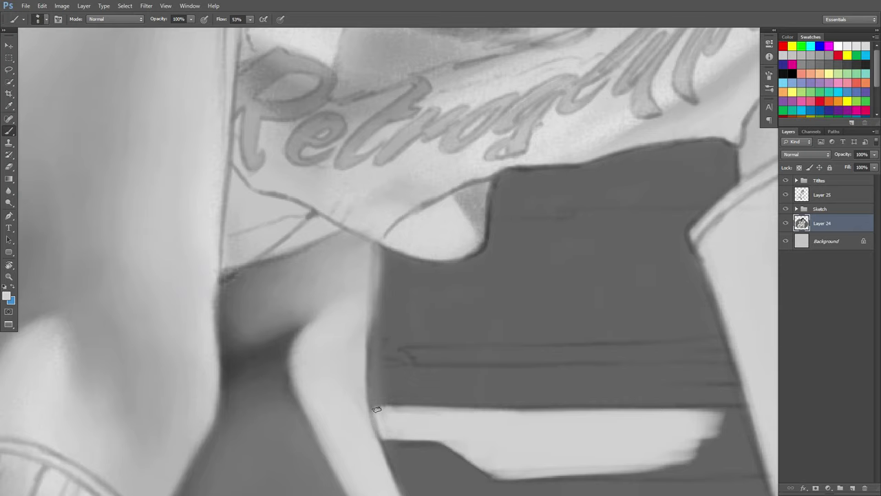
Sharpen the strip's stepped lower edge with sampled dark and light grays, using a 14 px brush at 98% opacity.
key("r")
mouse_move(431, 355)
left_mouse_down()
mouse_move(505, 273)
mouse_move(525, 357)
mouse_move(509, 365)
left_mouse_up()
left_click(315, 320, "alt")
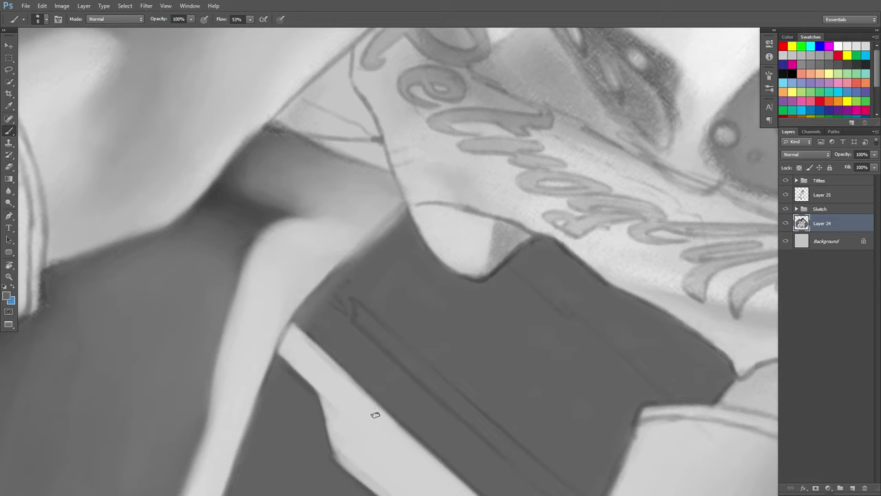
left_click(335, 390, "alt")
key("9")
key("8")
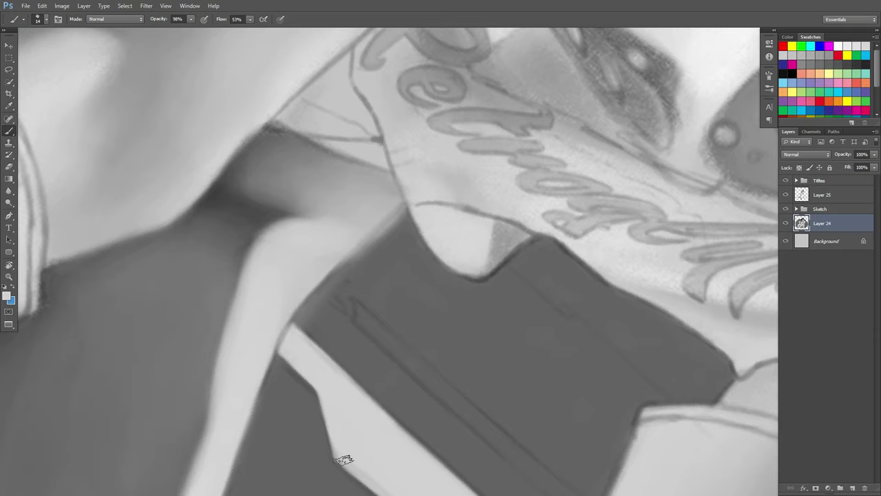
left_click_drag(344, 417, 299, 305)
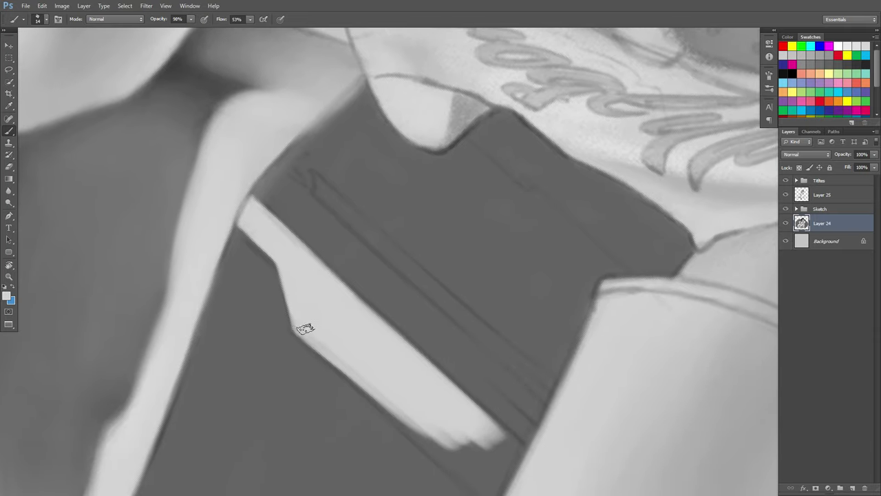
mouse_move(390, 398)
left_mouse_down()
mouse_move(335, 355)
mouse_move(429, 446)
left_mouse_up()
left_click_drag(331, 374, 421, 451)
left_click(401, 423, "alt")
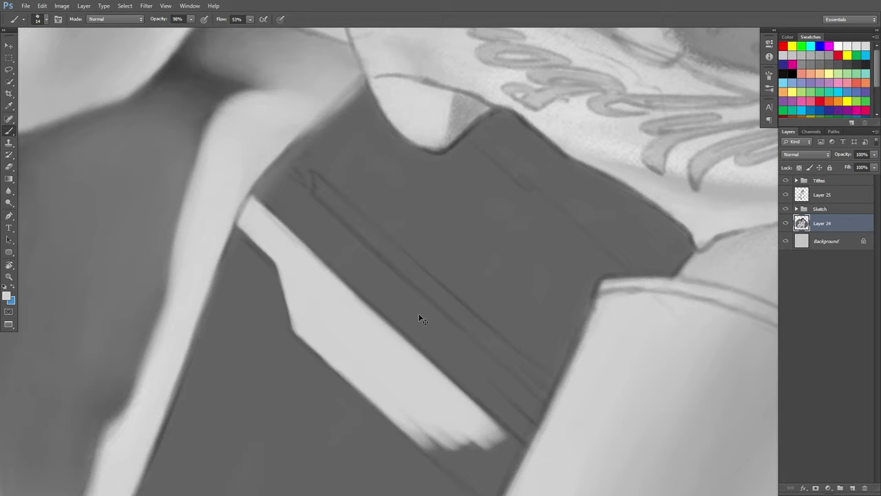
Continue the strip's lower edge in light gray along the sketch line toward the forearm.
key("r")
mouse_move(478, 297)
left_mouse_down()
mouse_move(493, 317)
mouse_move(472, 351)
mouse_move(481, 297)
left_mouse_up()
key("b")
left_click_drag(324, 206, 324, 303)
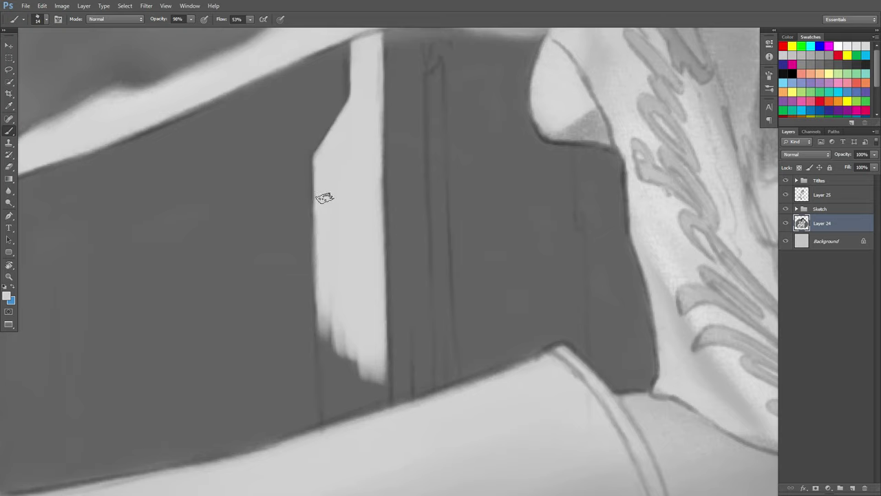
left_click_drag(322, 303, 323, 369)
left_click_drag(323, 319, 329, 410)
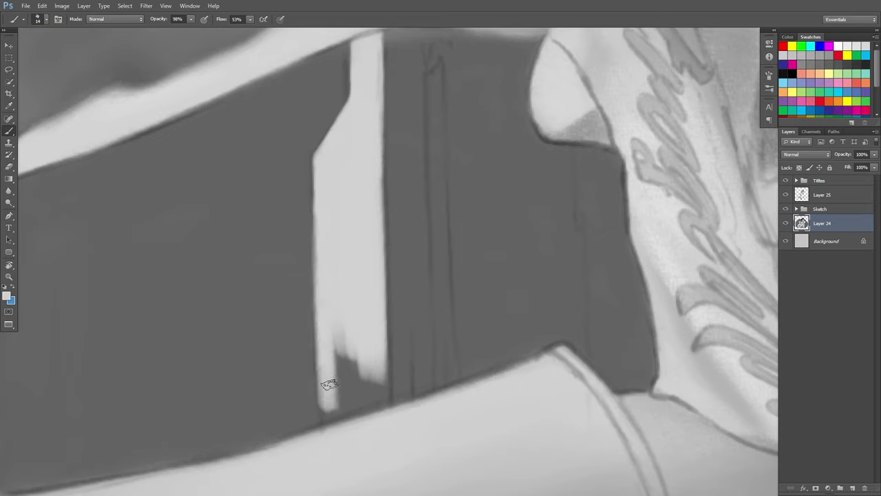
Fill the strip's ragged end with even light gray strokes up to the forearm at 99% brush opacity.
left_click_drag(338, 334, 343, 359)
right_click(343, 359, "alt")
left_click_drag(343, 300, 348, 392)
left_click_drag(346, 332, 354, 391)
mouse_move(355, 343)
left_mouse_down()
mouse_move(358, 391)
mouse_move(367, 396)
left_mouse_up()
left_click(338, 377, "alt")
left_click_drag(347, 364, 347, 398)
left_click_drag(357, 346, 369, 388)
left_click(367, 311, "alt")
left_click_drag(370, 337, 373, 387)
right_click(333, 374, "alt")
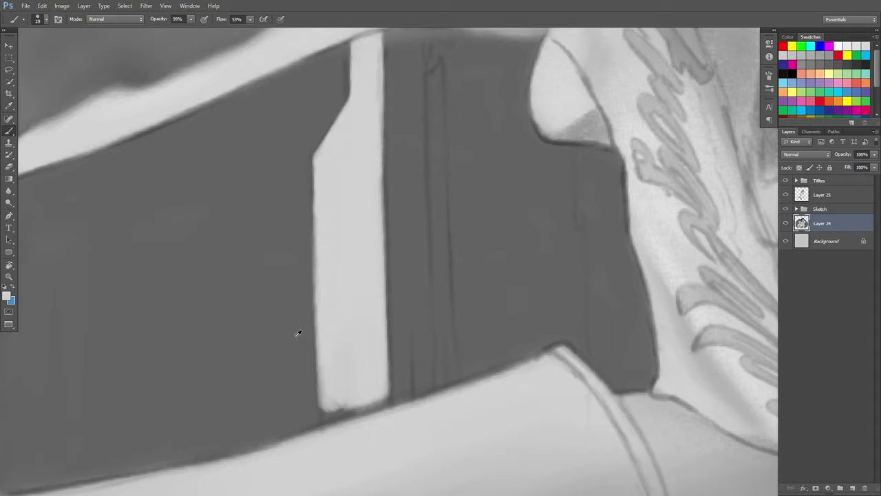
Refine the strip's lower corner beside the forearm by alternating sampled dark and light grays with progressively smaller brush sizes.
left_click(299, 333, "alt")
left_click_drag(329, 383, 331, 414)
left_click(309, 361, "alt")
left_click_drag(312, 359, 317, 421)
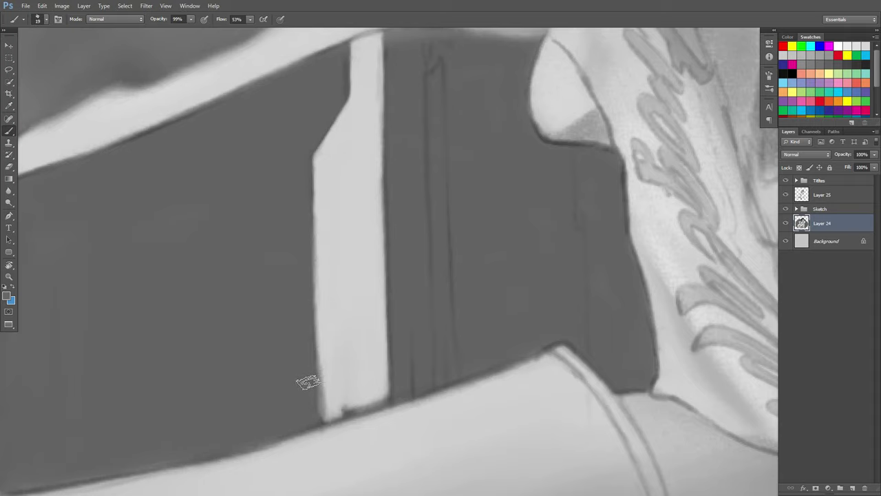
left_click(332, 337, "alt")
left_click_drag(326, 344, 329, 407)
right_click(322, 398, "alt")
left_click(300, 356, "alt")
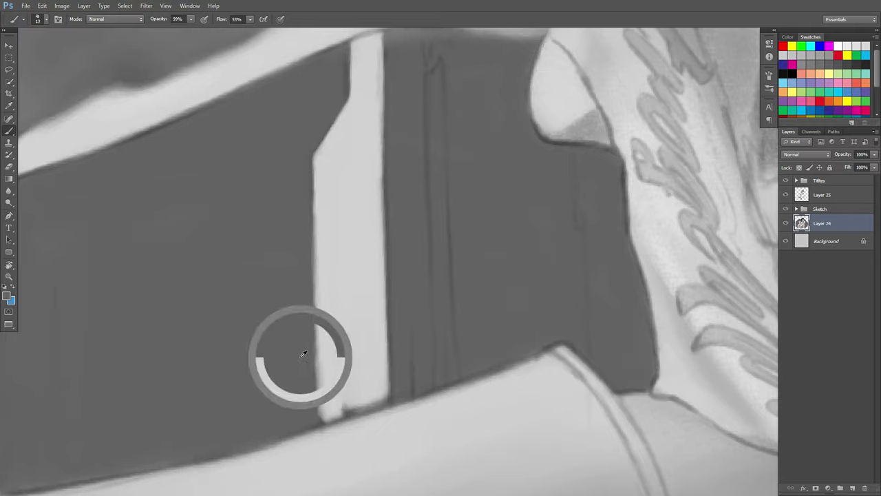
left_click_drag(309, 373, 328, 416)
left_click(328, 338, "alt")
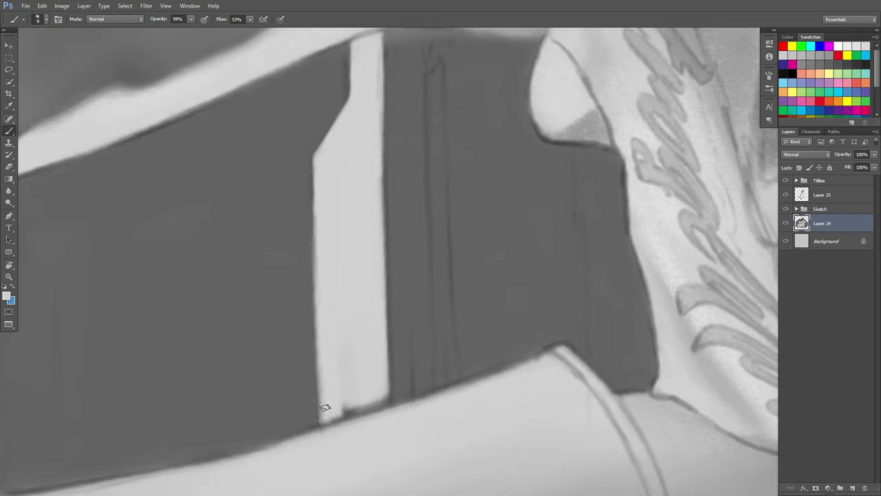
Fill the remaining dark notch where the strip meets the forearm with light gray and clean up its edge.
key("Escape")
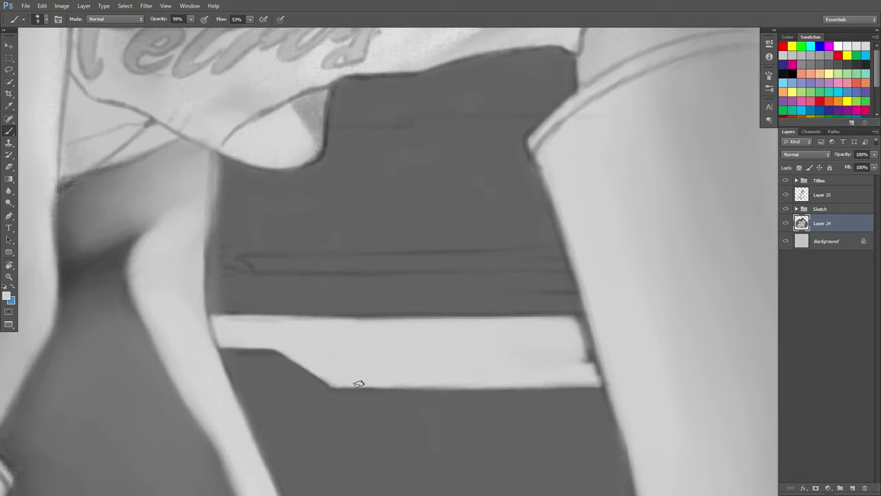
mouse_move(583, 365)
left_mouse_down()
mouse_move(583, 325)
mouse_move(593, 370)
left_mouse_up()
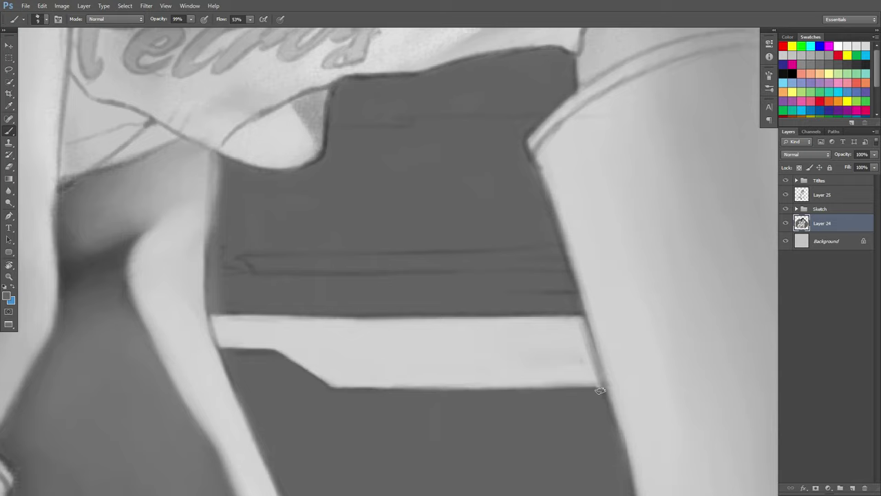
left_click(612, 375, "alt")
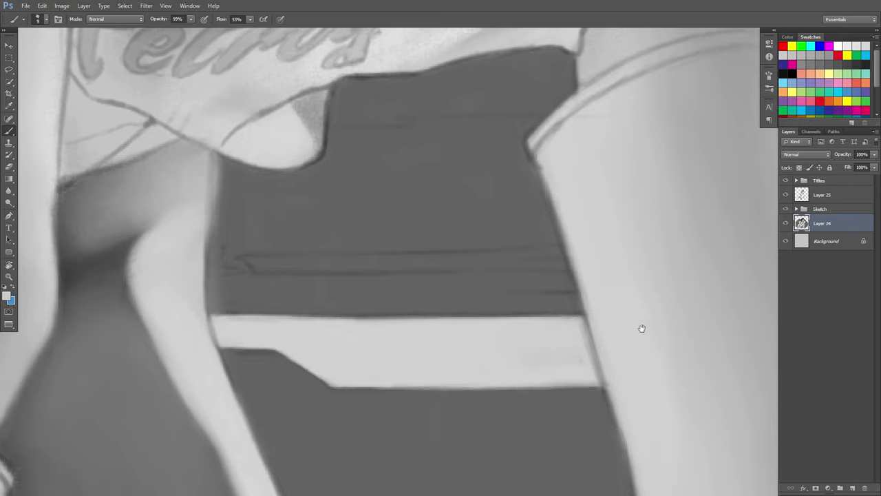
scroll(641, 326, "down", 5)
scroll(579, 315, "down", 5)
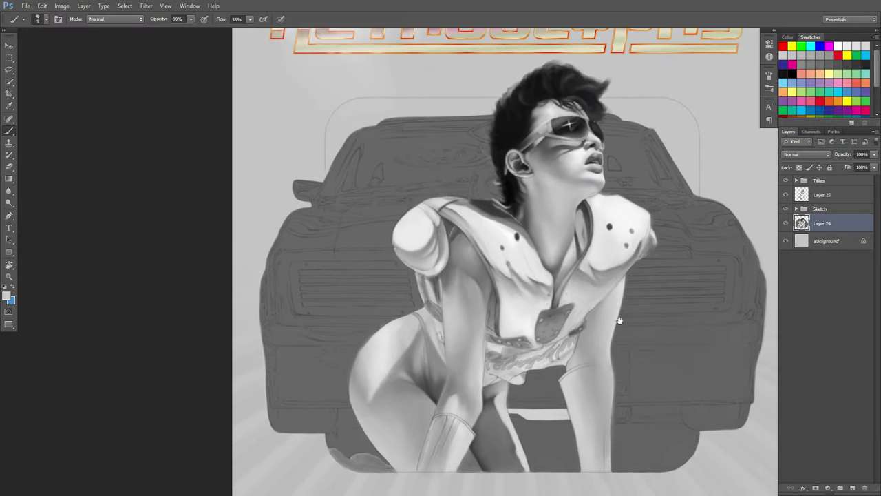
left_click_drag(619, 320, 589, 318)
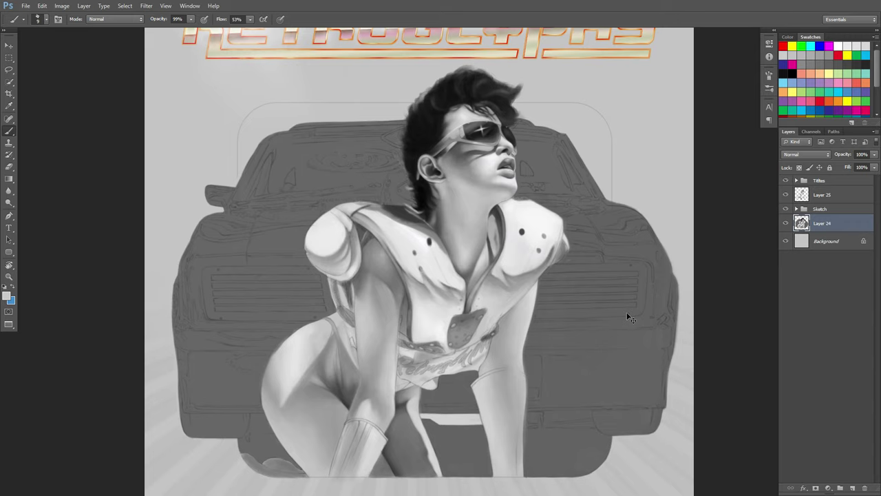
left_click_drag(625, 321, 582, 364)
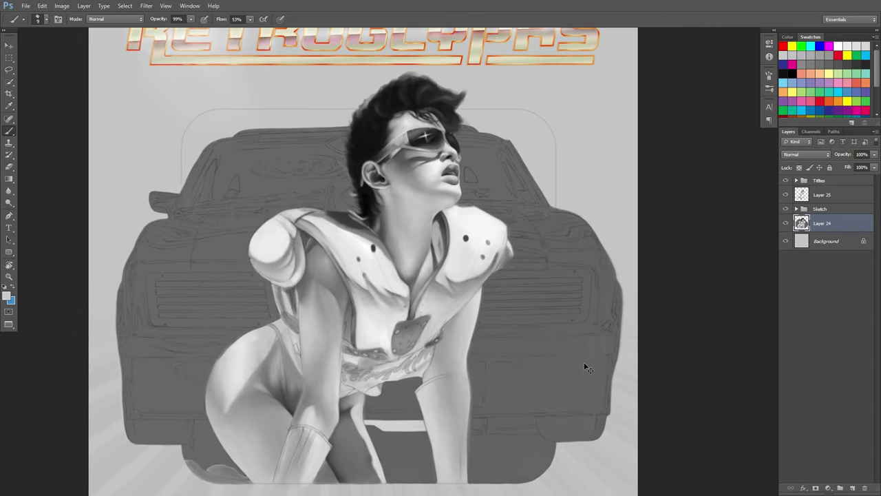
scroll(584, 367, "down", 2)
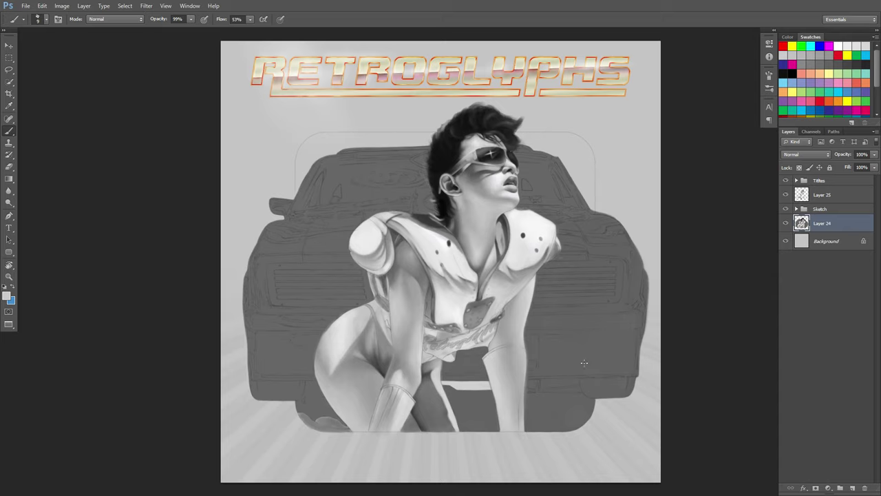